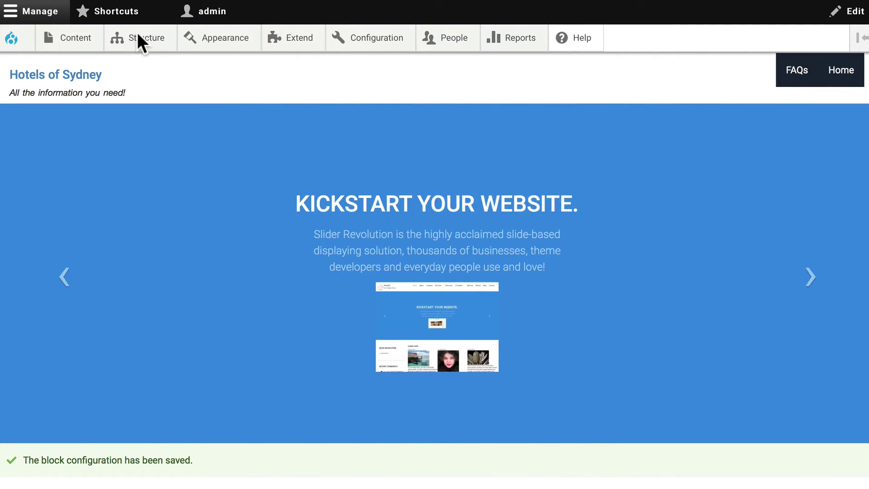
Start a new view named Hotels showing Hotels content sorted by title, with a page
mouse_move(138, 35)
mouse_move(135, 283)
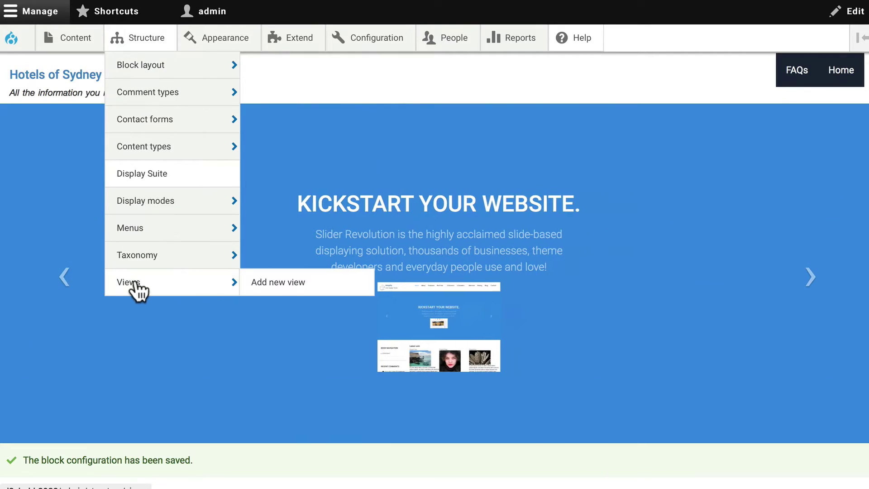
left_click(272, 282)
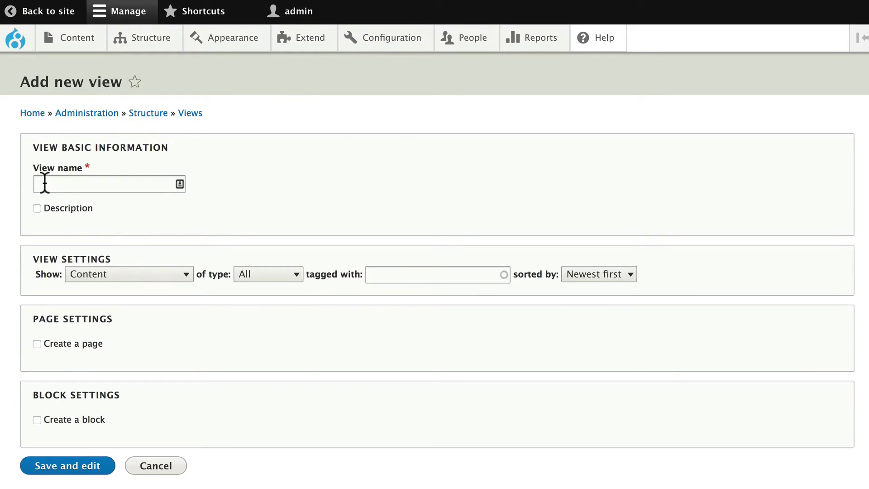
left_click(45, 183)
type("Hotels")
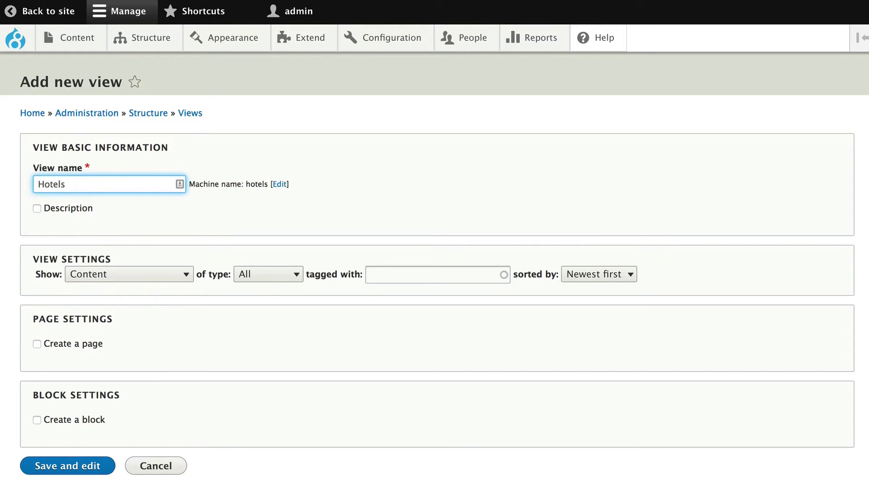
left_click(264, 281)
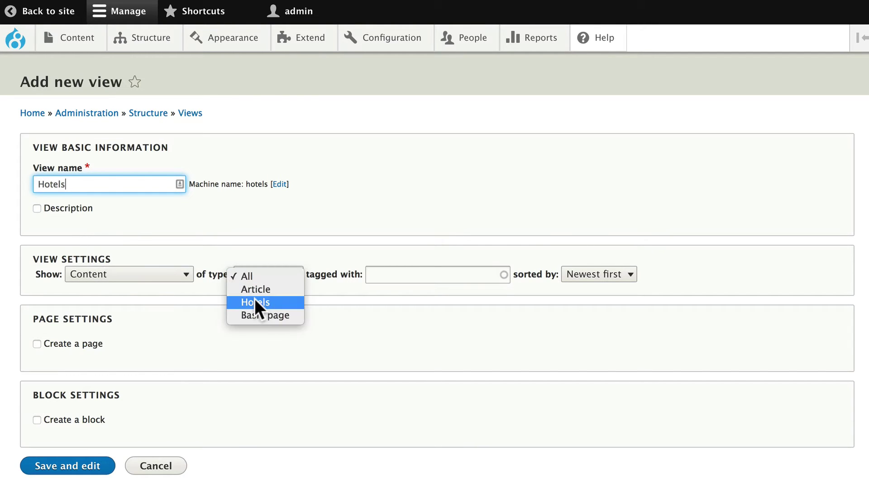
left_click(254, 302)
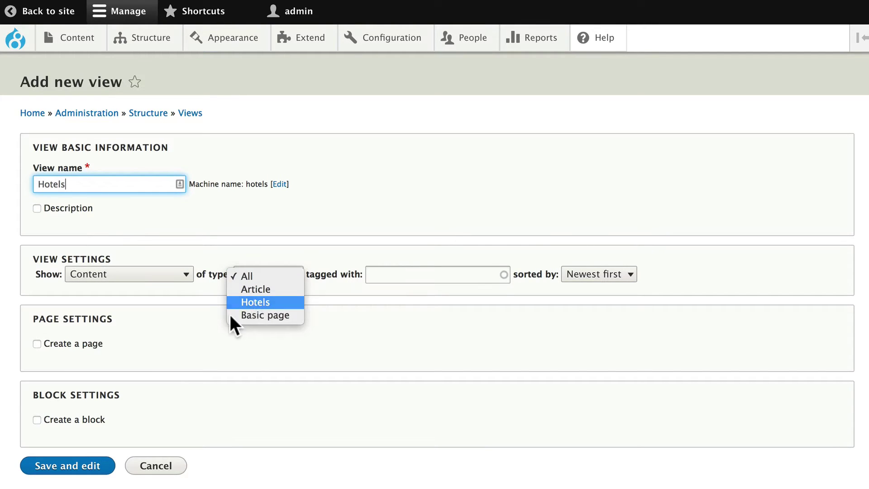
left_click(36, 343)
left_click(415, 277)
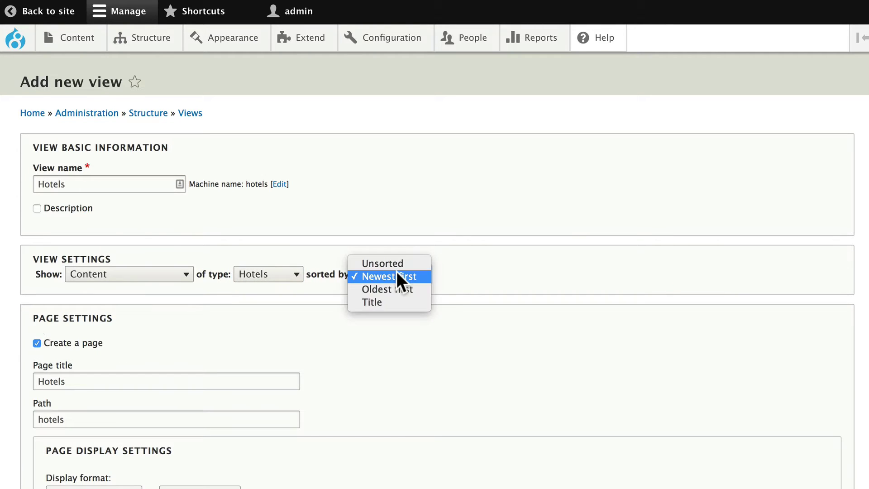
left_click(376, 300)
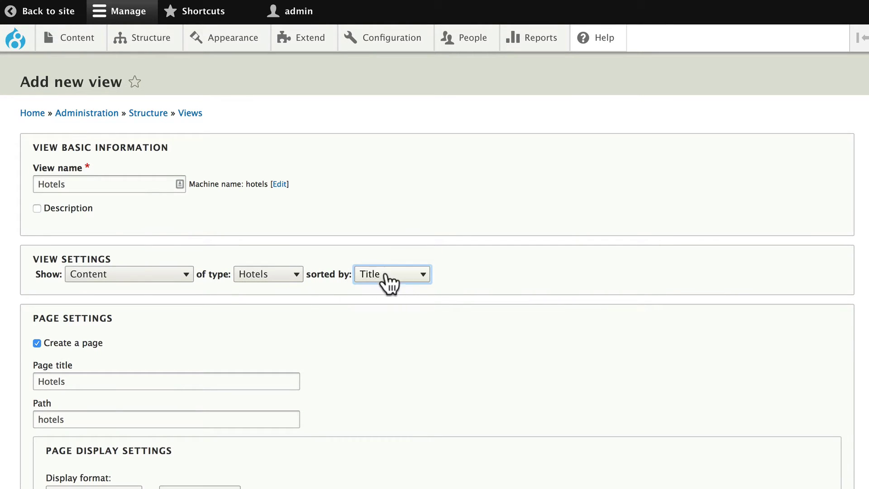
Add a Main navigation menu link for the Hotels page and save the view
scroll(124, 341, "down", 4)
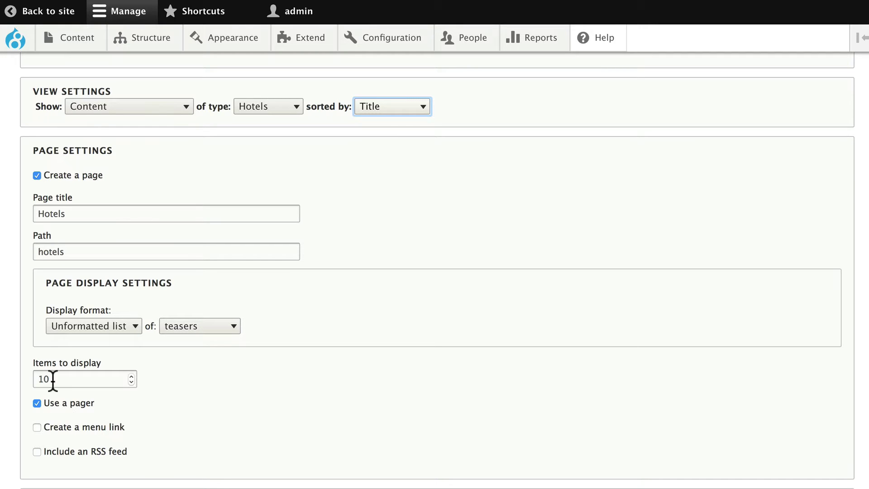
left_click(36, 427)
scroll(175, 406, "down", 3)
left_click(108, 303)
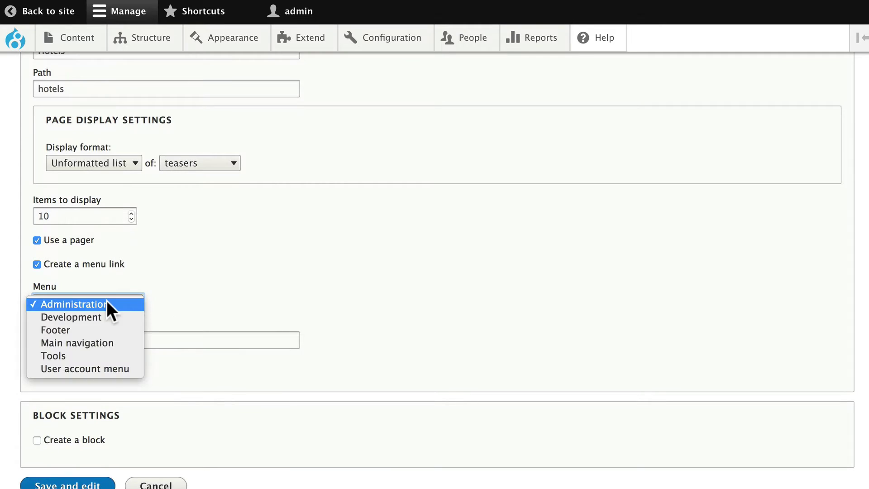
left_click(85, 339)
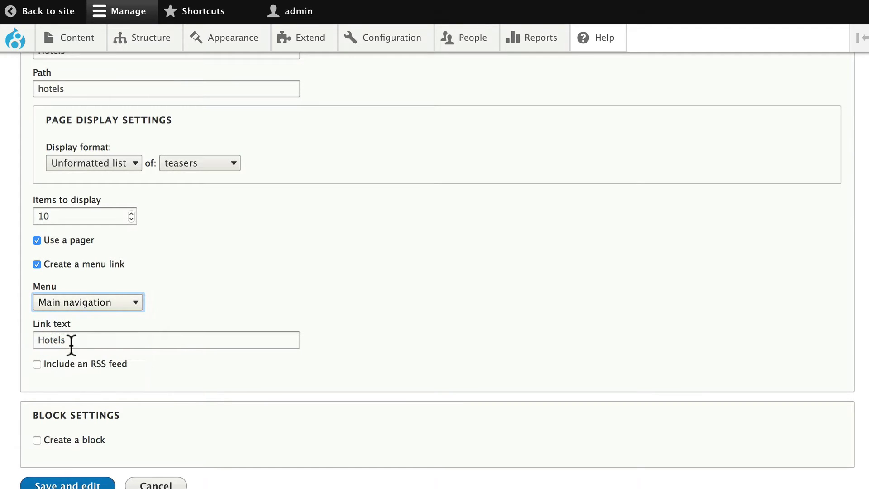
scroll(108, 340, "down", 3)
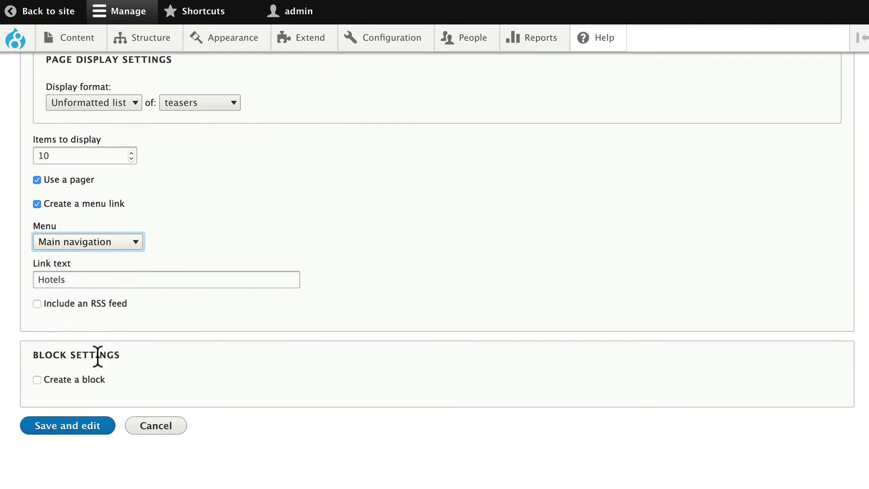
left_click(64, 427)
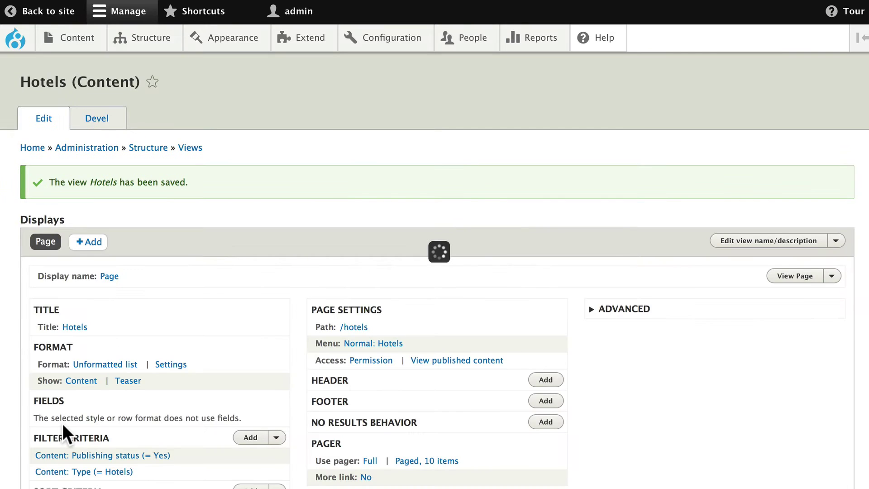
Change the Content: Title sort from descending to ascending for all displays and save the Hotels view
scroll(149, 376, "down", 15)
scroll(149, 378, "up", 10)
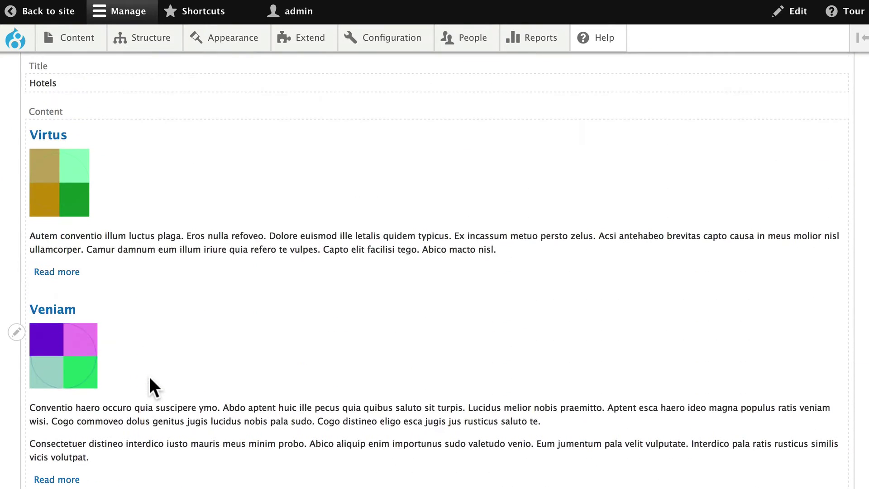
scroll(149, 376, "up", 5)
scroll(149, 377, "down", 5)
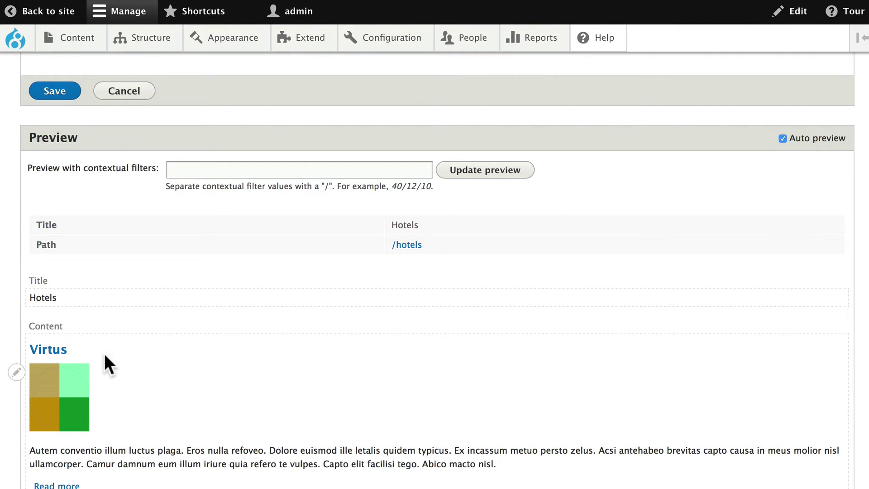
scroll(142, 351, "up", 8)
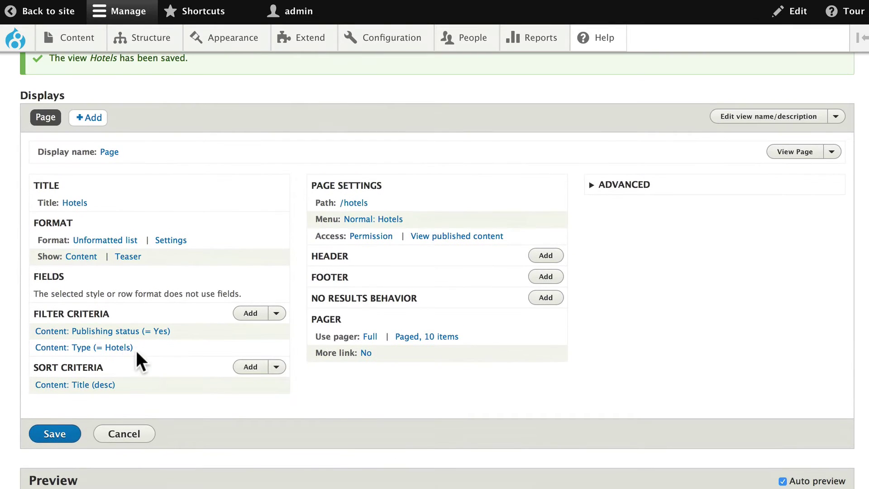
left_click(82, 385)
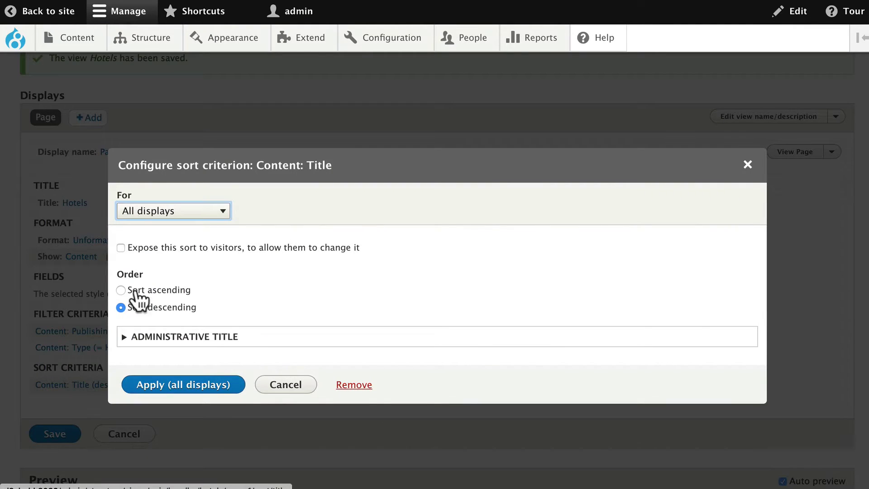
left_click(121, 289)
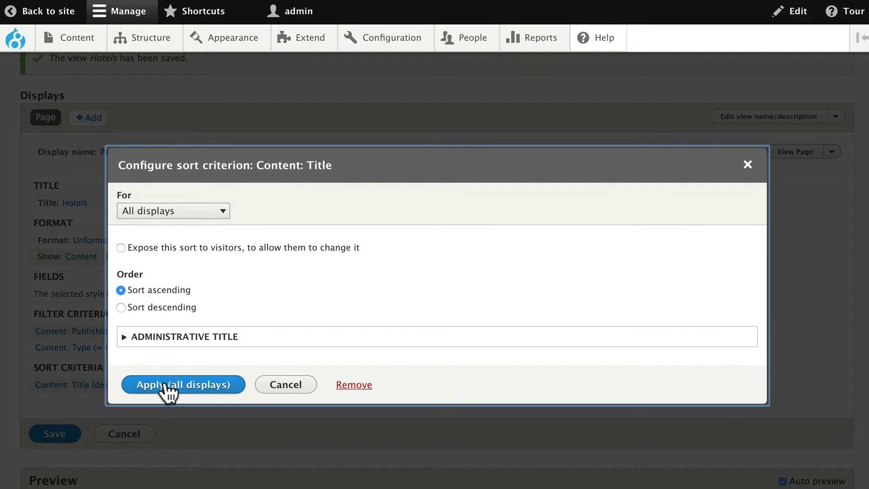
left_click(164, 385)
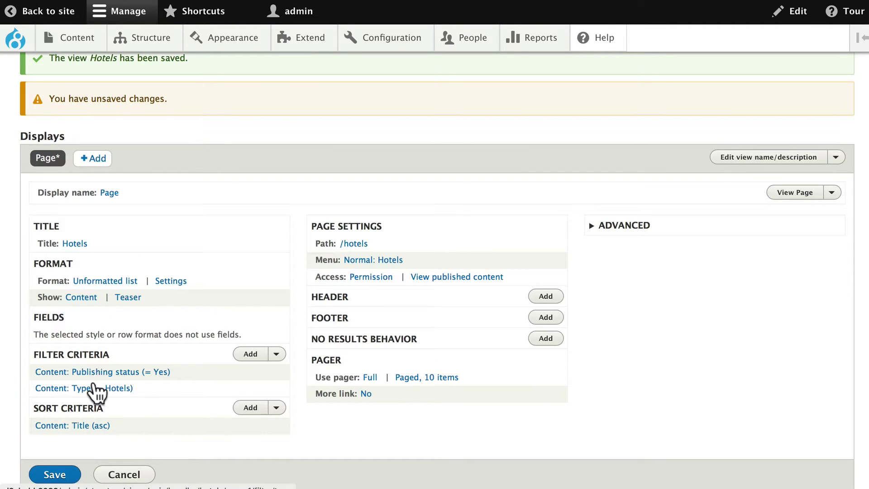
left_click(54, 475)
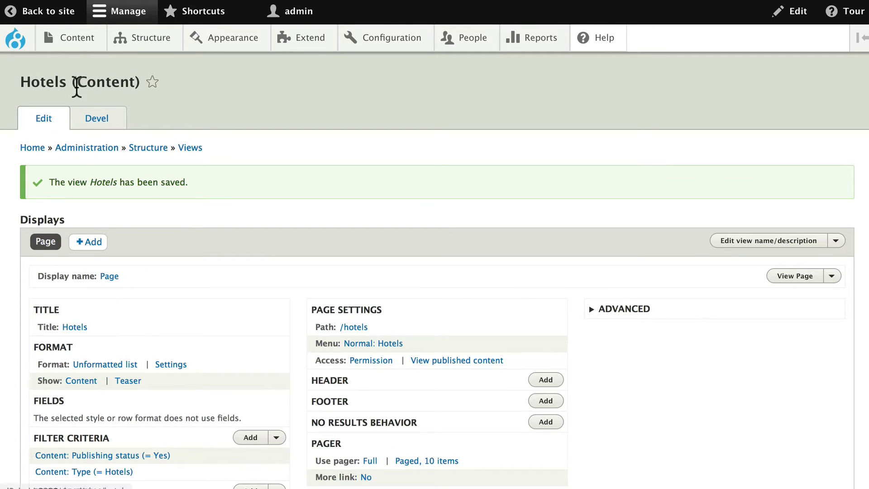
Start a new view named Landmarks that lists taxonomy terms from the Landmarks vocabulary
left_click(189, 147)
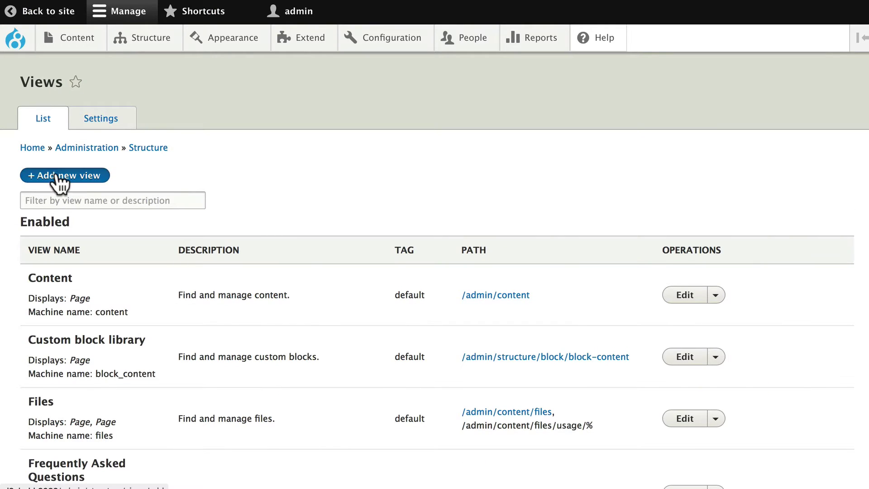
left_click(56, 174)
left_click(61, 183)
type("Landmarks")
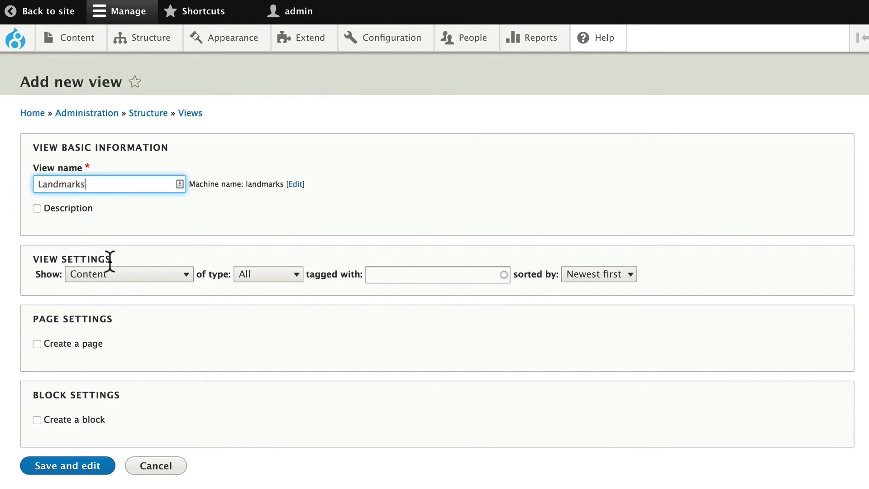
left_click(108, 274)
left_click(82, 285)
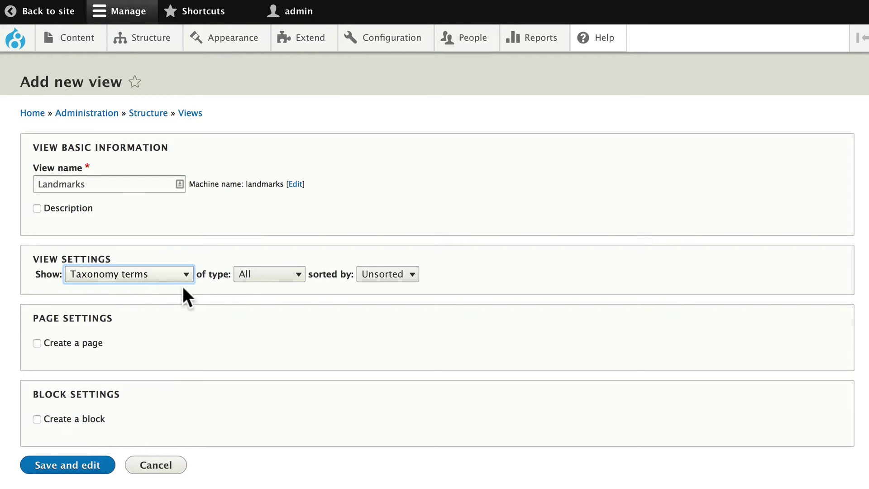
left_click(261, 274)
left_click(260, 289)
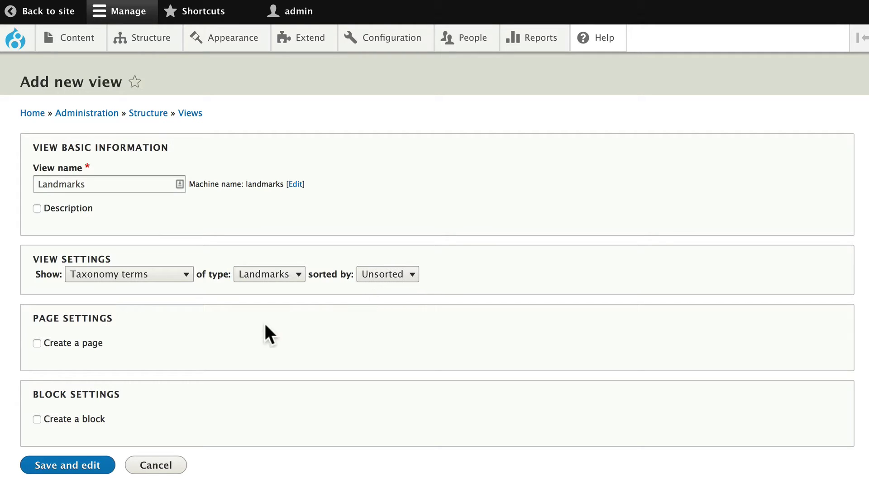
Give the Landmarks view a page using the Display Suite: Taxonomy term display
left_click(37, 343)
scroll(23, 349, "down", 5)
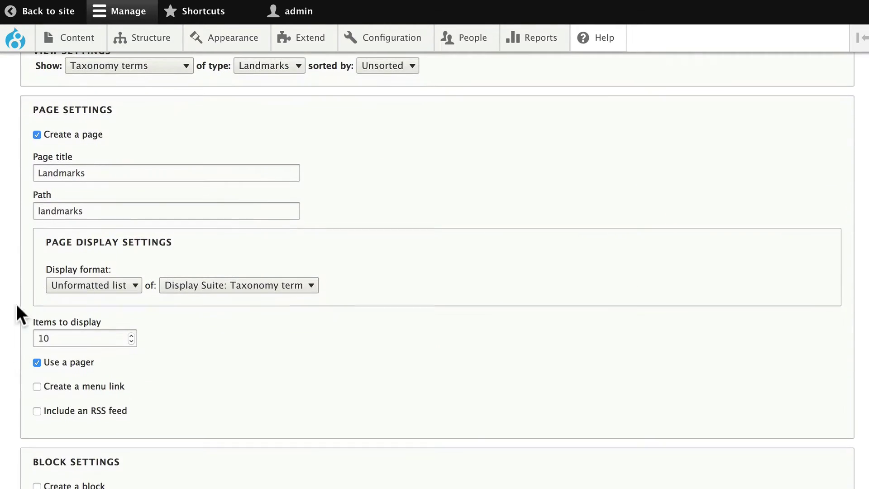
left_click(266, 286)
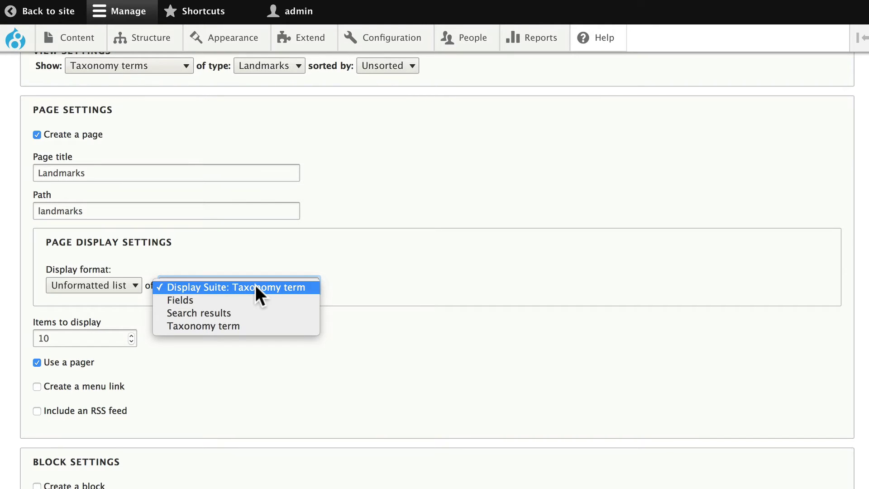
left_click(256, 287)
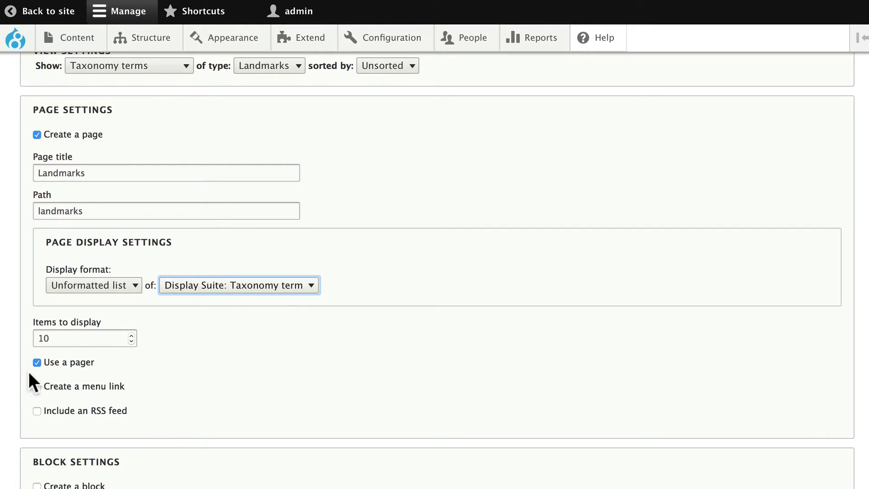
Add a Main navigation menu link for the Landmarks page and save the view
left_click(37, 386)
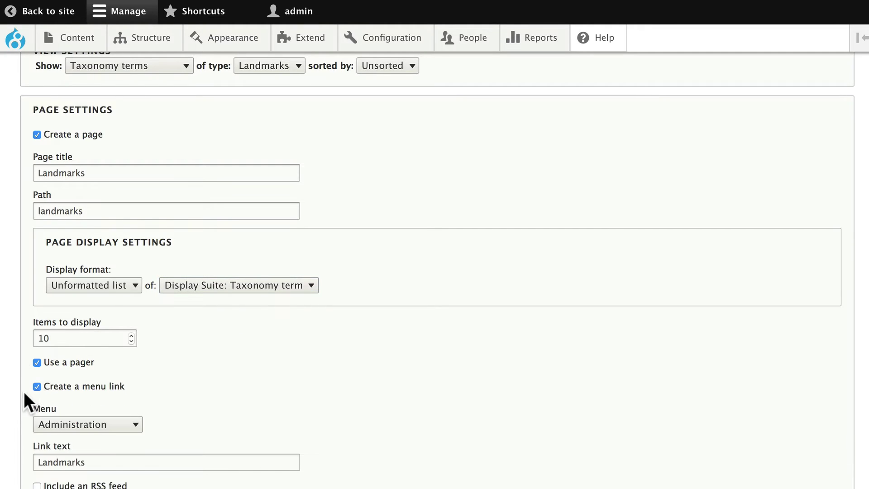
scroll(20, 391, "down", 2)
left_click(59, 335)
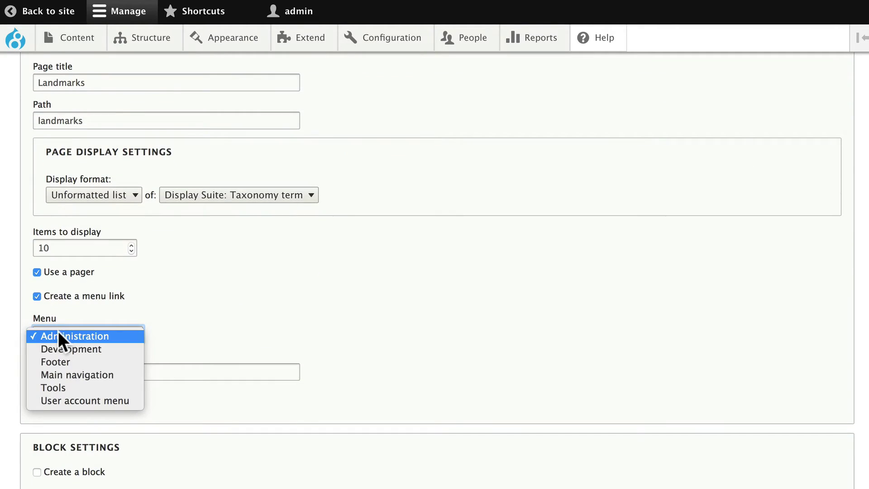
left_click(55, 372)
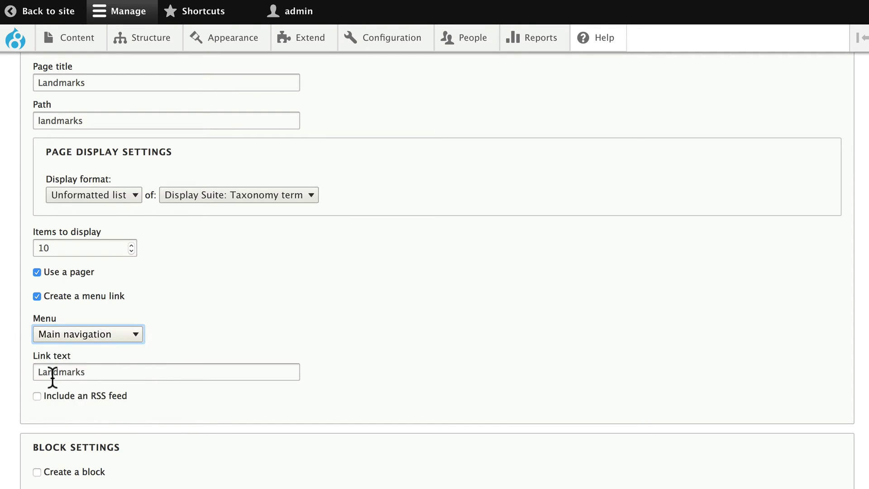
scroll(74, 374, "down", 2)
left_click(59, 427)
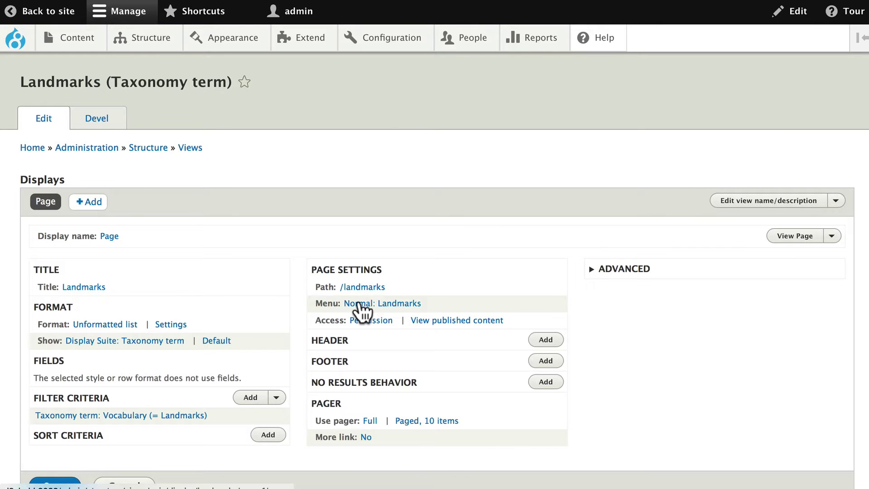
scroll(363, 311, "down", 8)
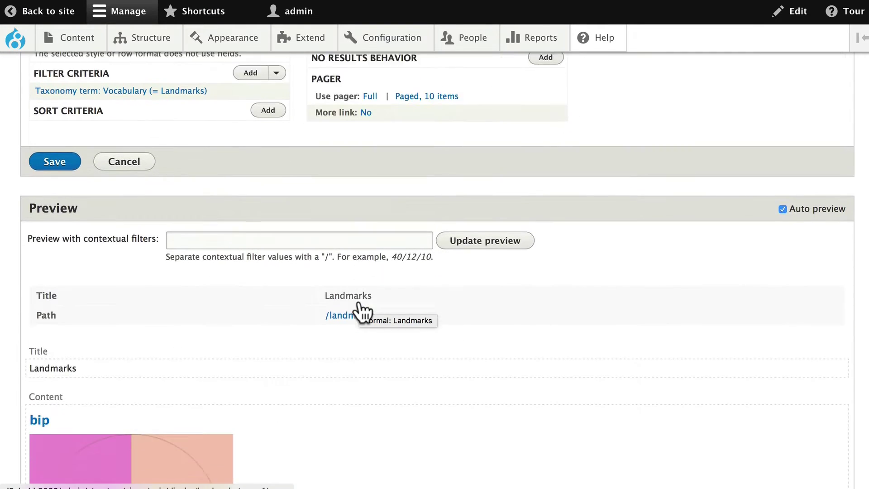
scroll(359, 308, "down", 3)
scroll(177, 324, "down", 3)
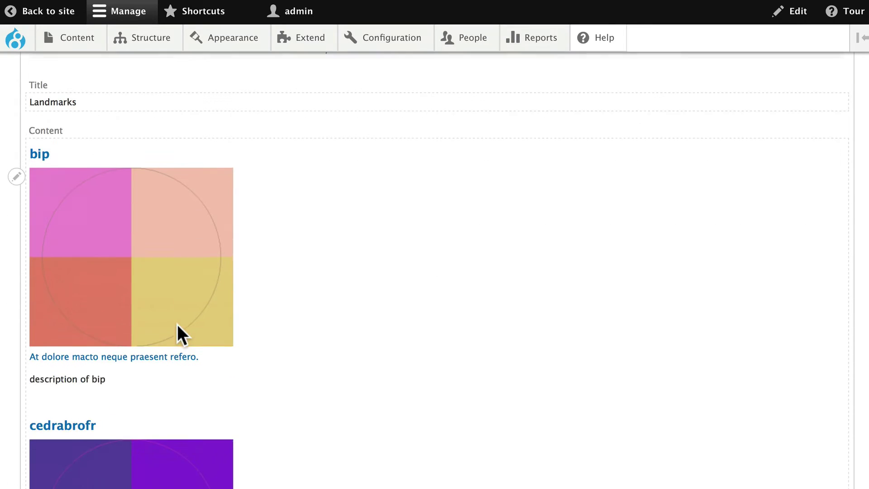
scroll(107, 361, "down", 4)
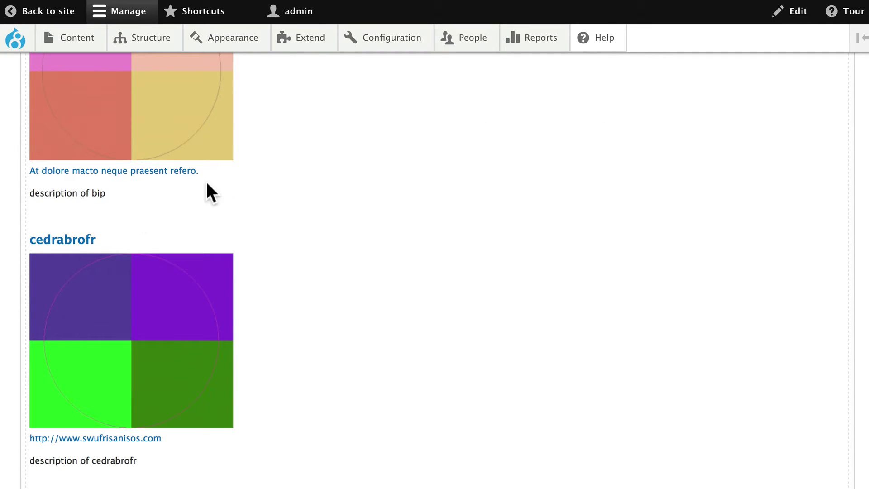
scroll(290, 214, "up", 1)
scroll(293, 207, "up", 12)
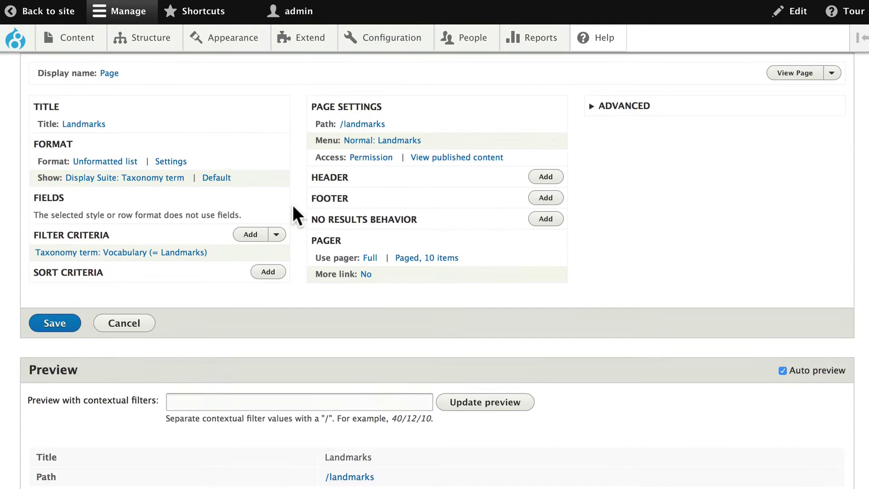
scroll(293, 205, "up", 1)
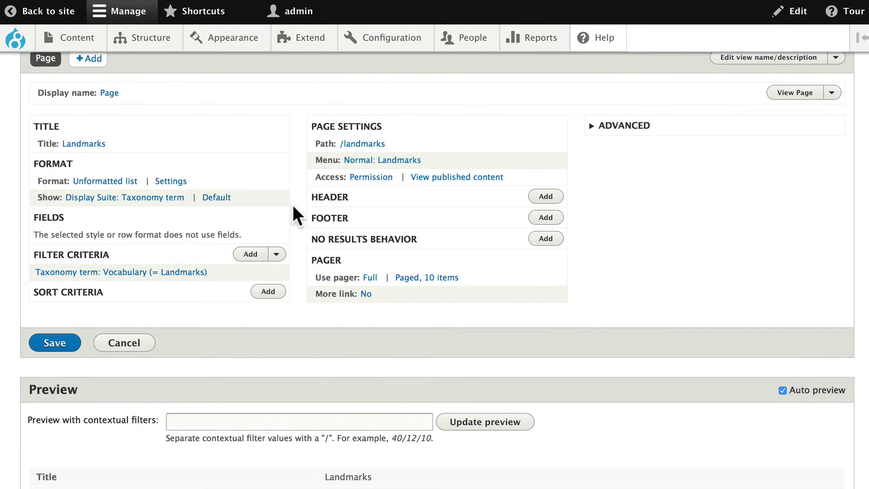
scroll(292, 204, "down", 4)
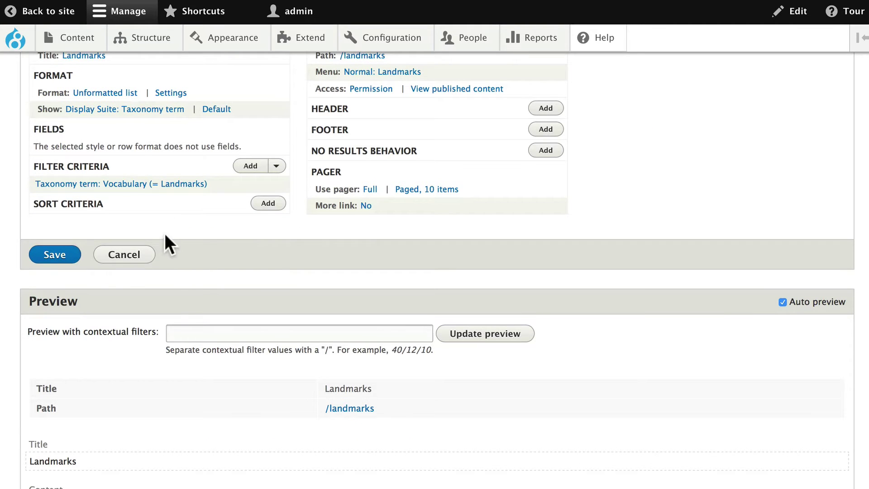
Add a Taxonomy term: Name sort to all displays of the Landmarks view
left_click(268, 202)
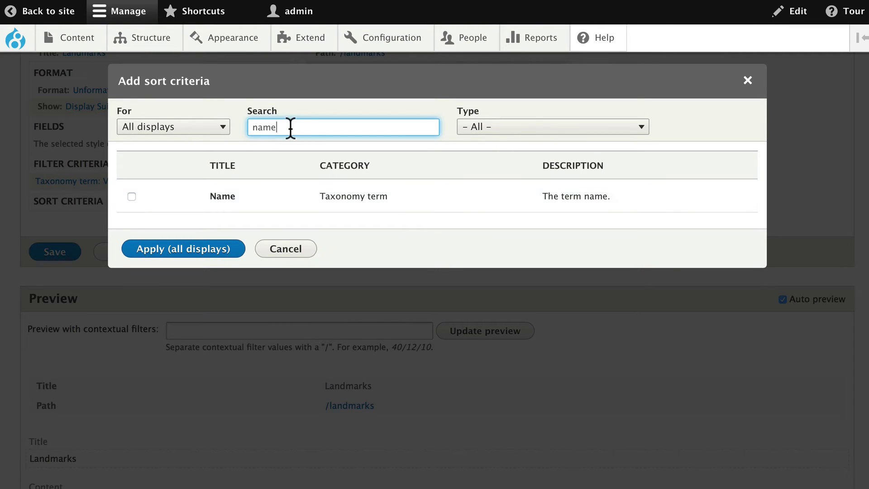
left_click(131, 195)
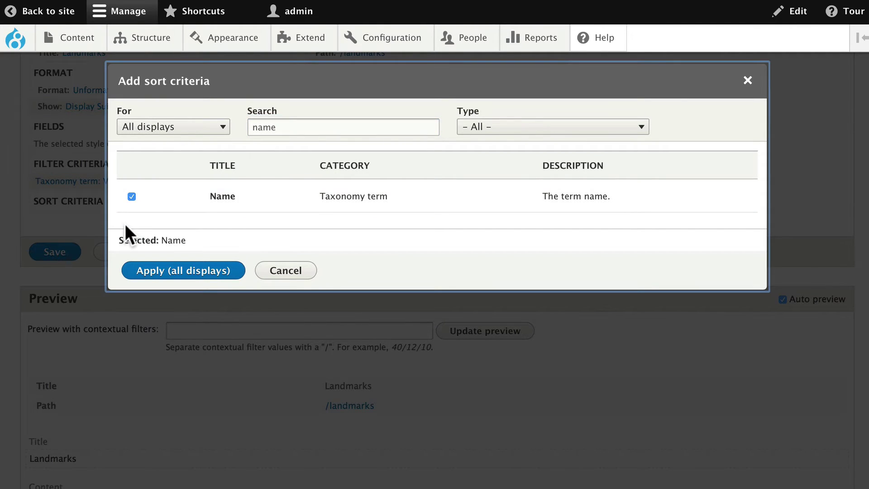
left_click(168, 271)
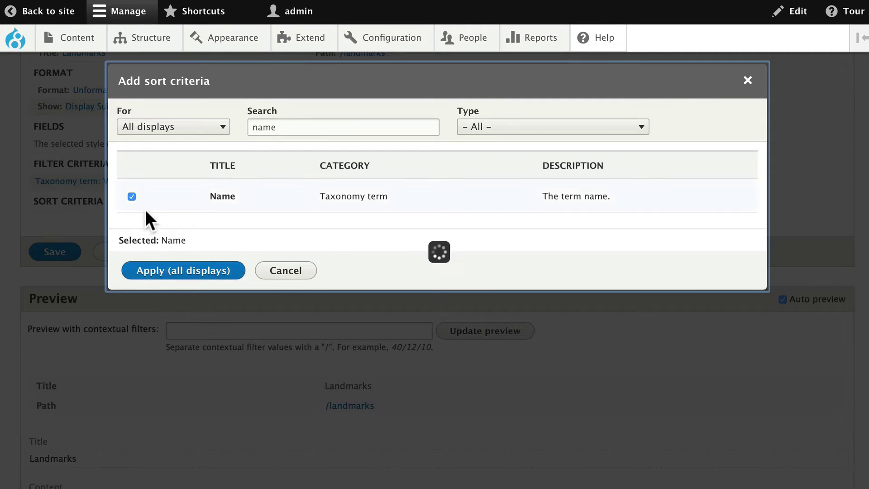
left_click(181, 396)
scroll(148, 260, "down", 4)
scroll(148, 260, "down", 15)
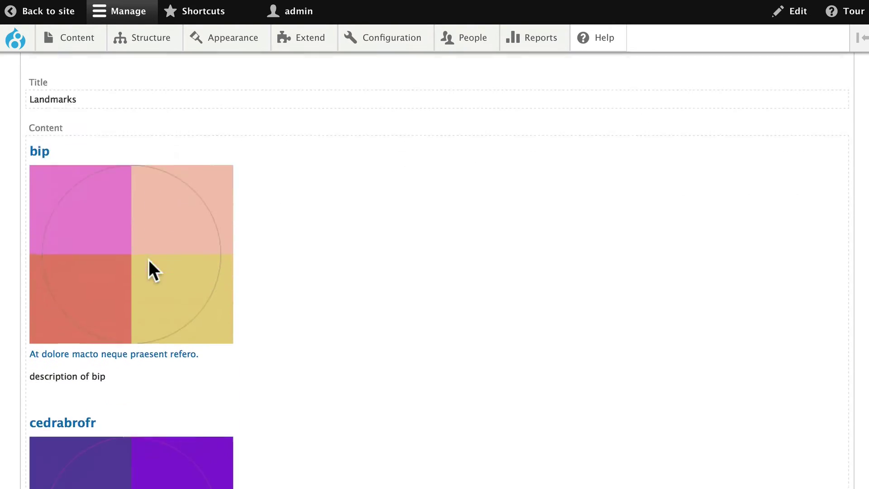
scroll(148, 267, "down", 15)
scroll(148, 260, "up", 20)
scroll(149, 261, "down", 8)
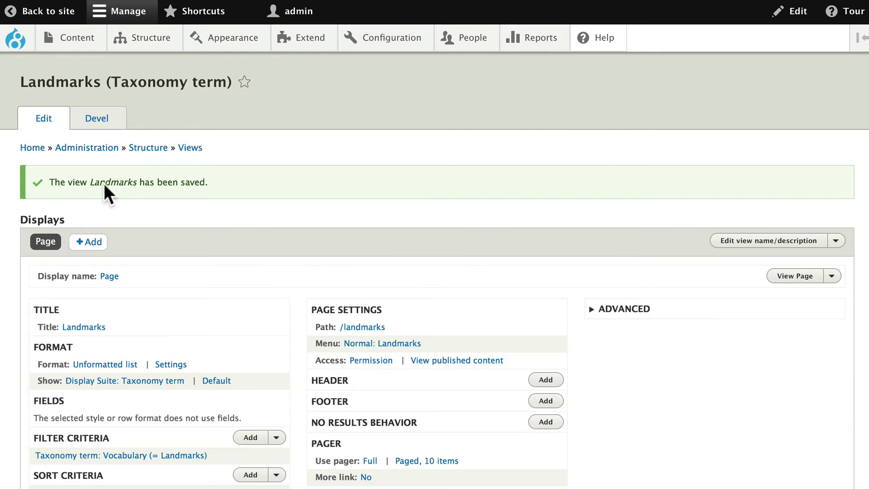
Select the Two column layout in Display Suite's Manage display for Landmarks terms
mouse_move(176, 43)
left_click(142, 179)
scroll(138, 175, "down", 5)
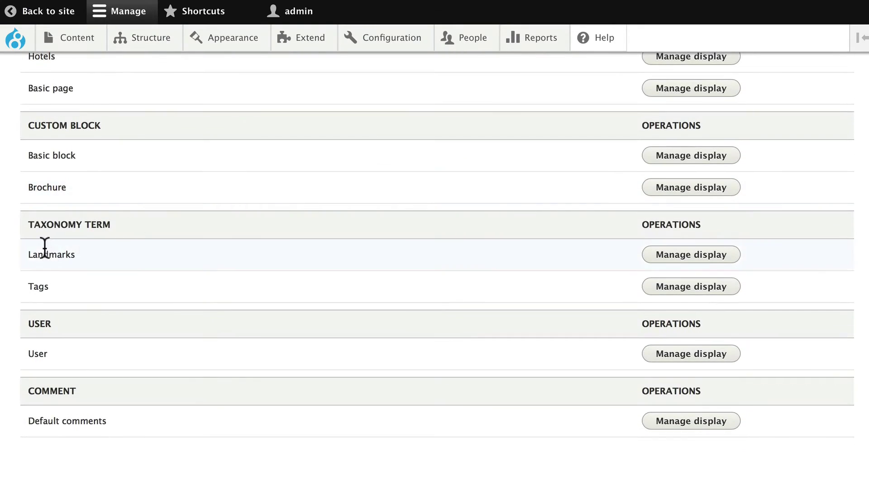
left_click(691, 256)
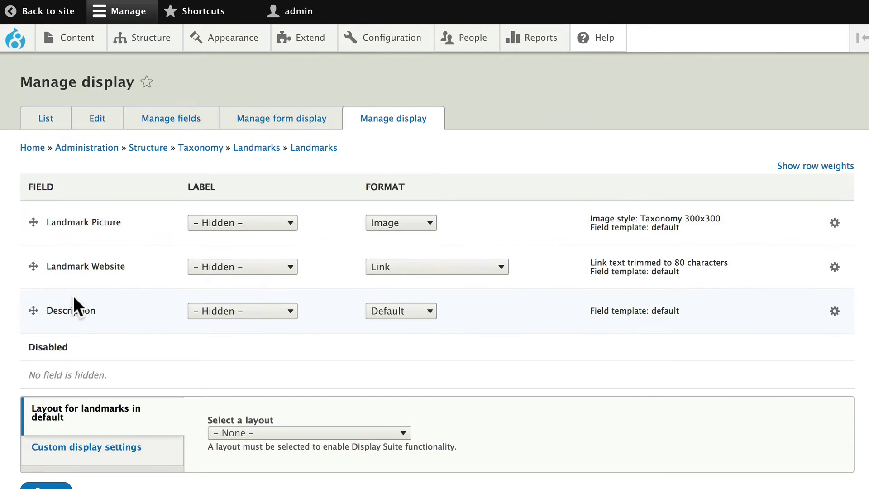
scroll(75, 295, "down", 3)
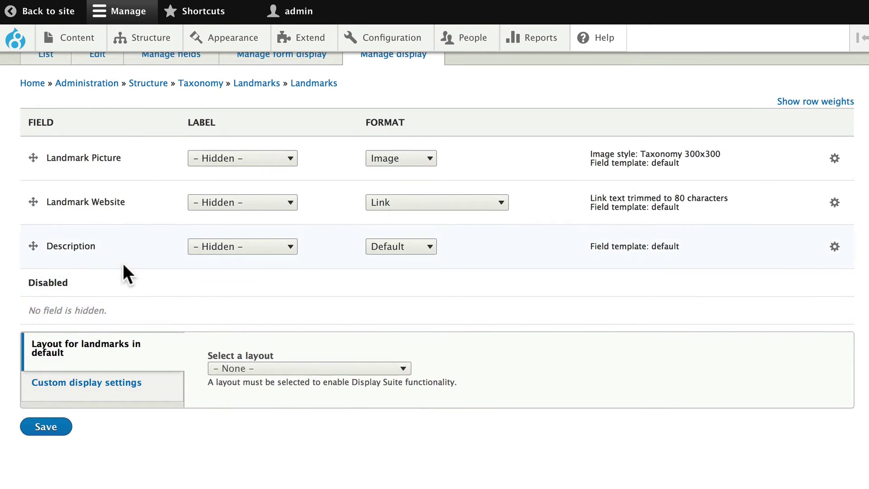
left_click(274, 367)
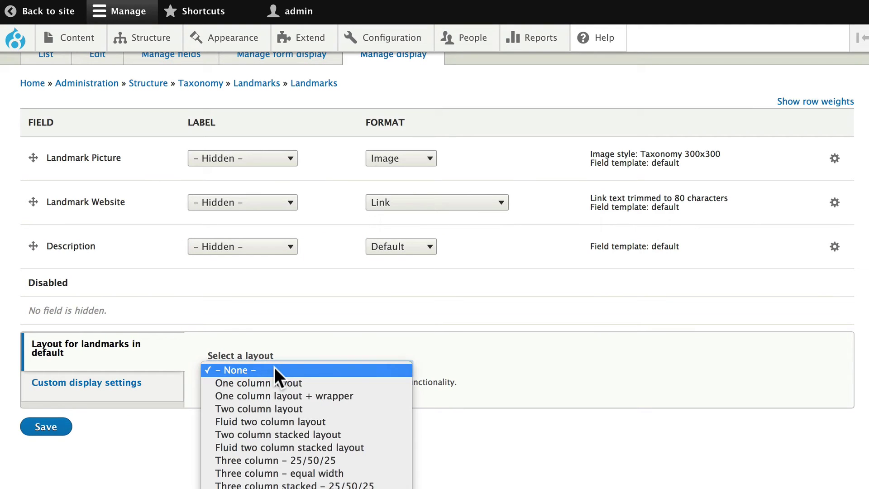
left_click(241, 408)
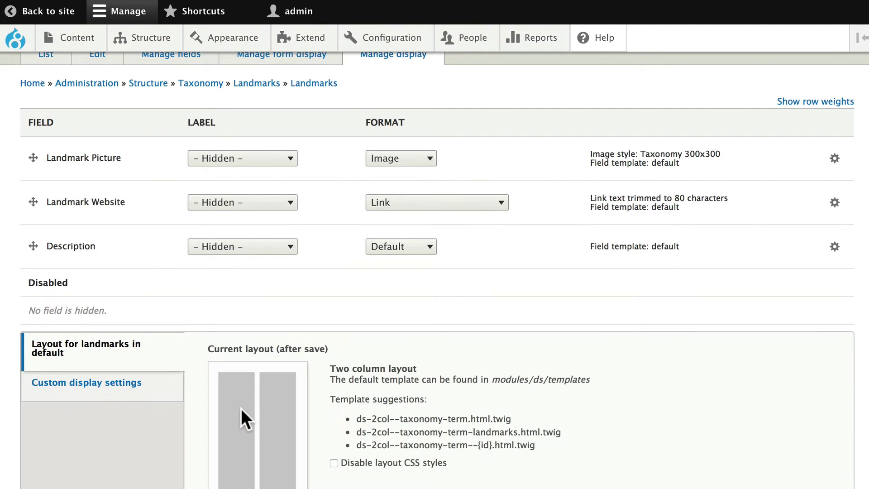
scroll(241, 408, "down", 7)
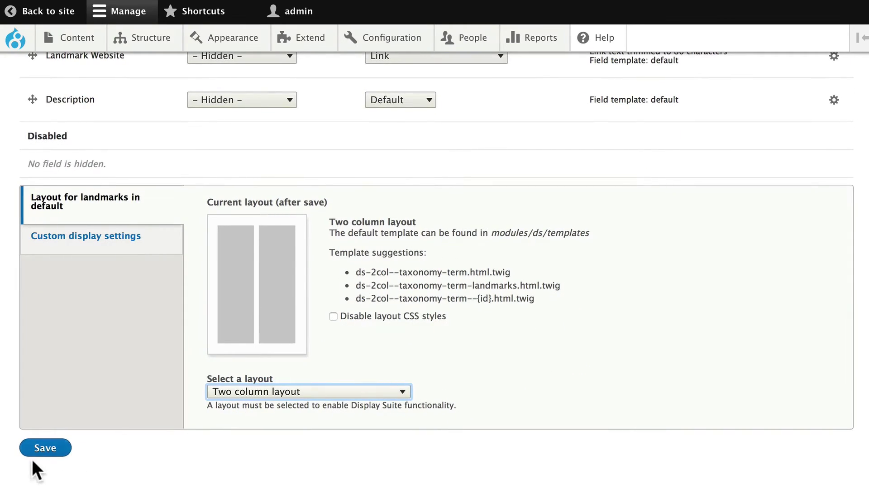
Save the layout, put Description and Landmark Website in Right, Name above Landmark Picture in Left, and save
left_click(41, 447)
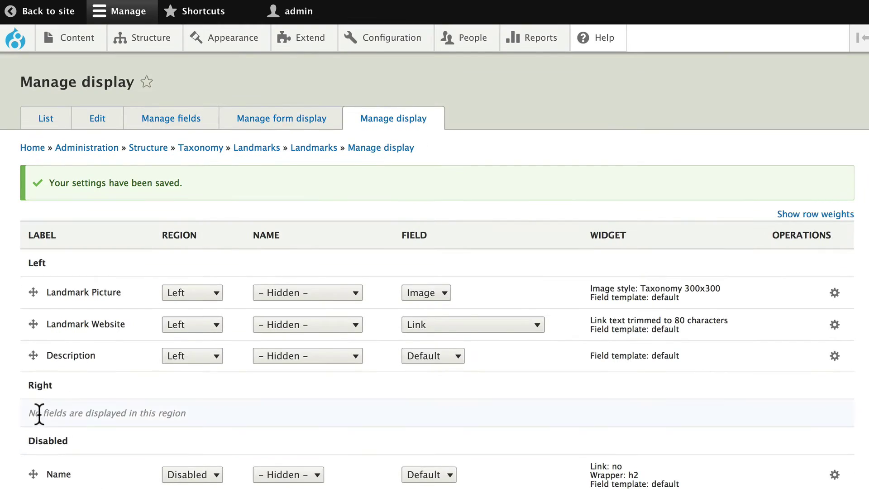
left_click_drag(33, 355, 31, 388)
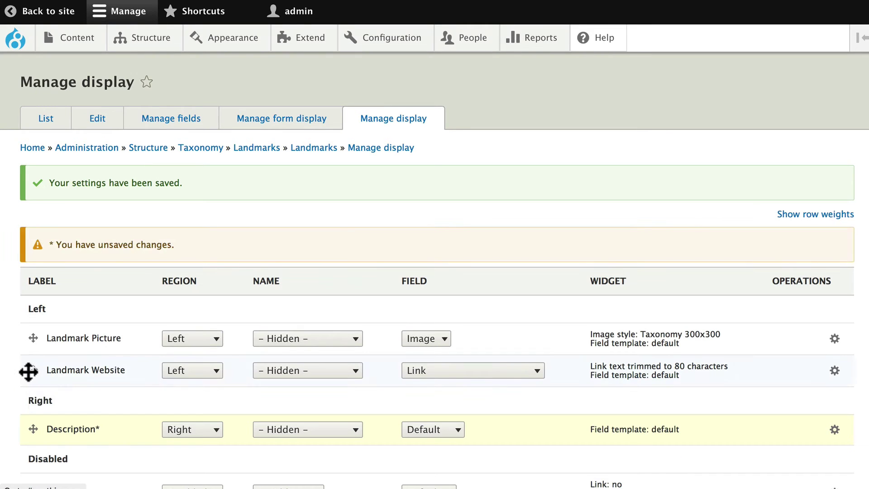
left_click_drag(27, 369, 28, 402)
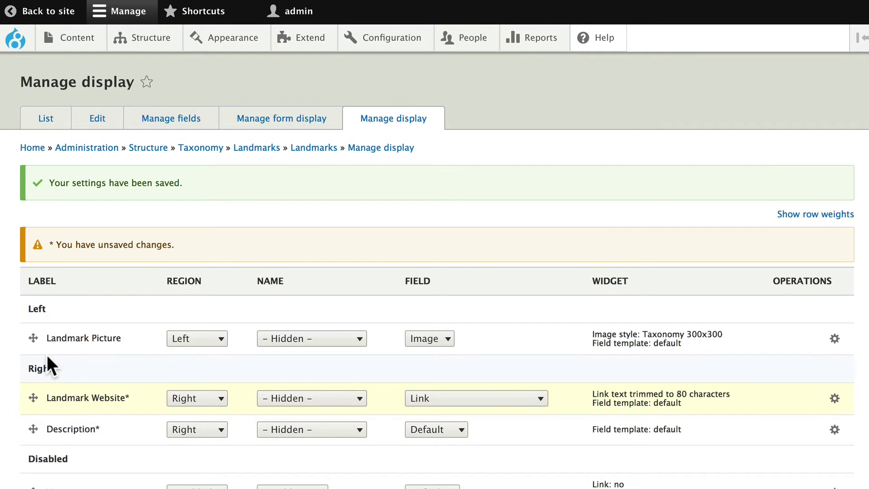
scroll(47, 355, "down", 3)
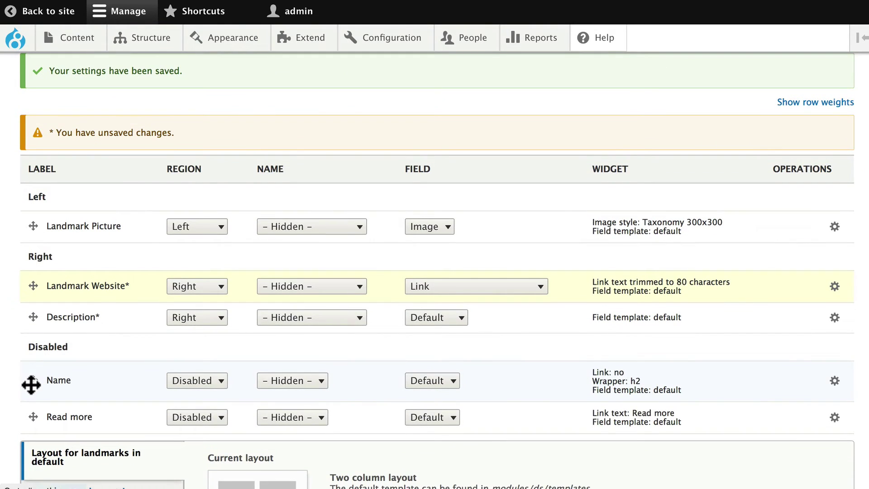
left_click_drag(31, 385, 36, 237)
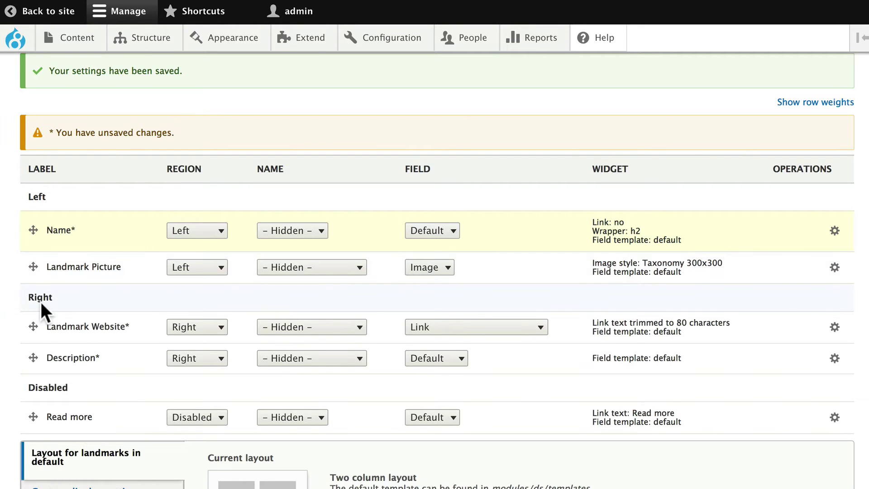
scroll(41, 301, "down", 5)
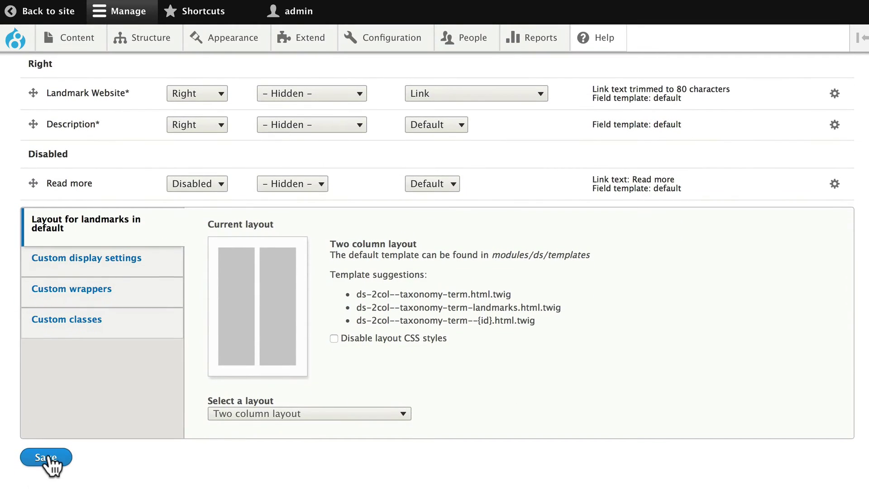
left_click(49, 458)
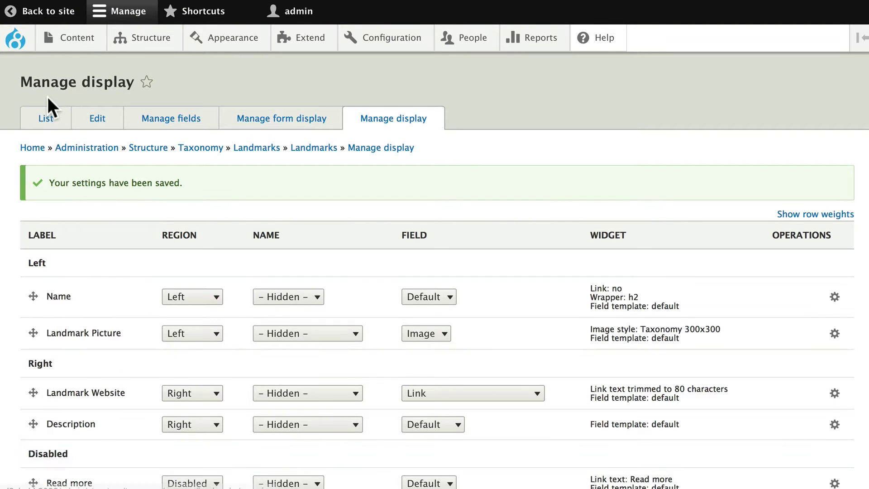
Browse the public Landmarks page to check the terms' two-column layout
left_click(48, 10)
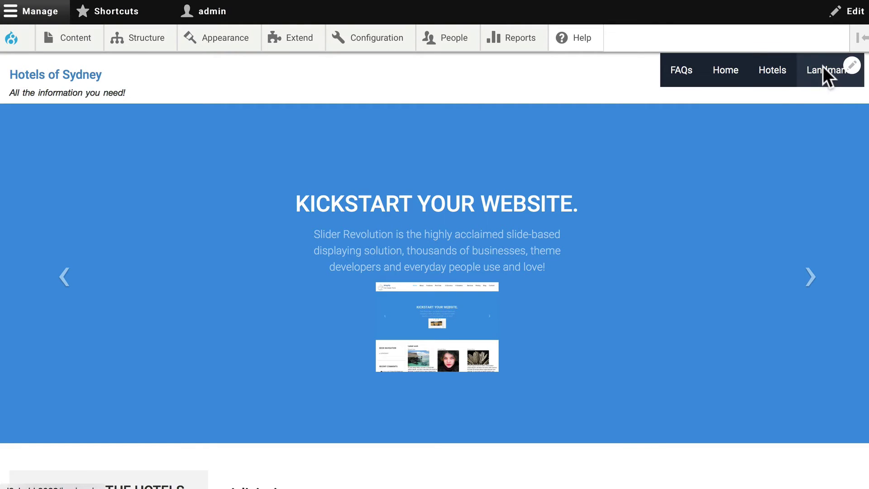
left_click(823, 66)
scroll(563, 199, "down", 2)
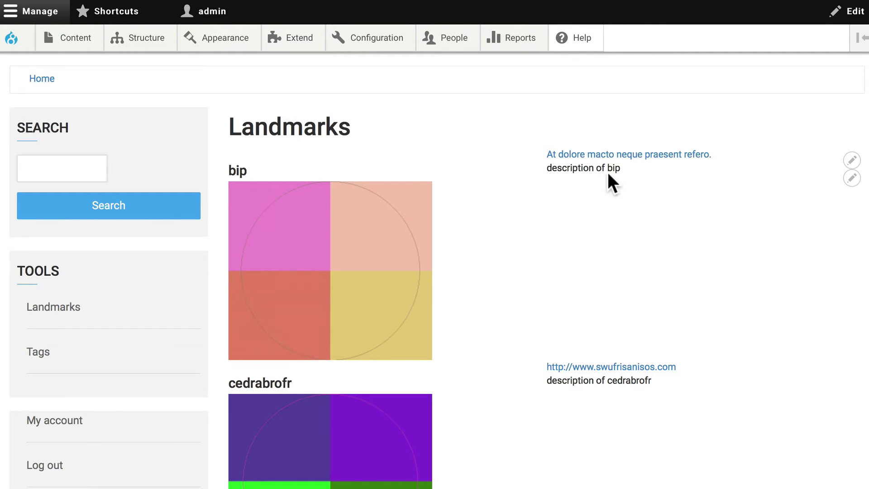
scroll(431, 201, "down", 12)
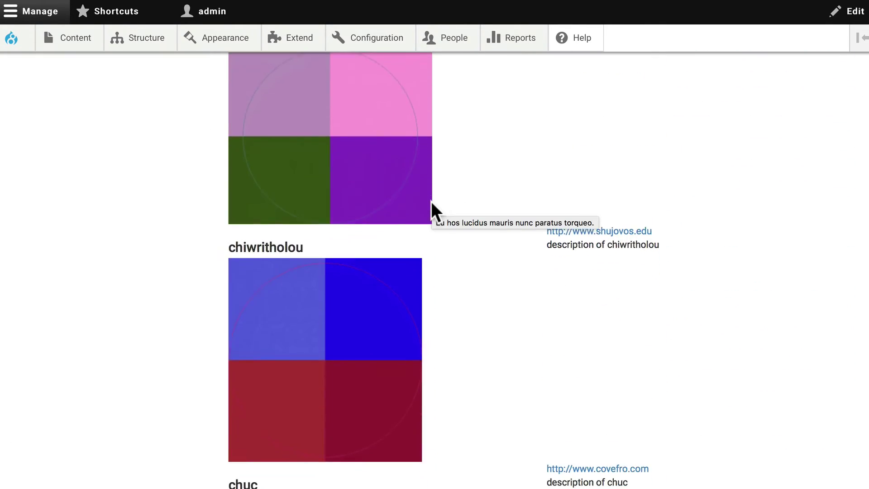
scroll(431, 201, "down", 3)
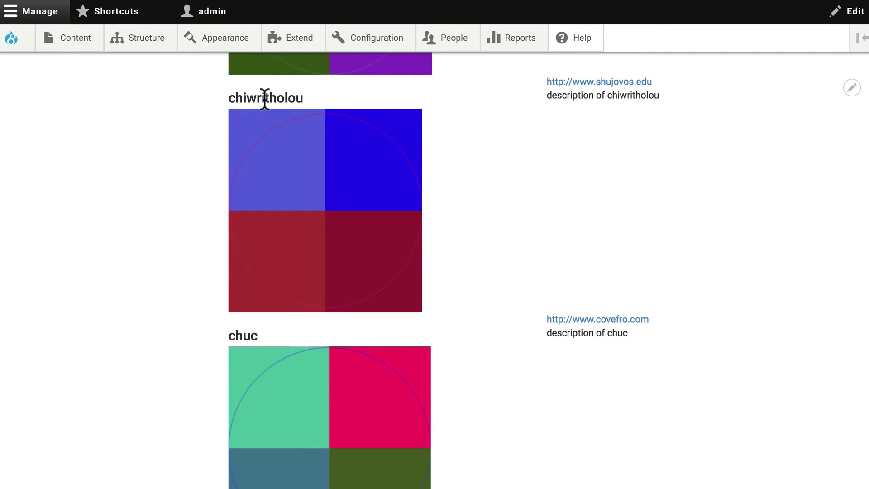
Enable the Link option on the Name field of the Landmarks term display and save it
mouse_move(70, 37)
mouse_move(104, 65)
mouse_move(149, 46)
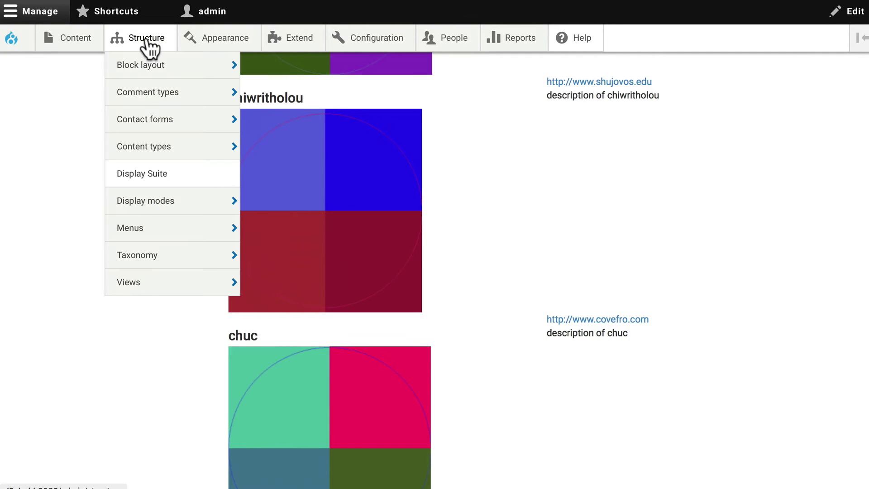
left_click(138, 173)
scroll(217, 342, "down", 4)
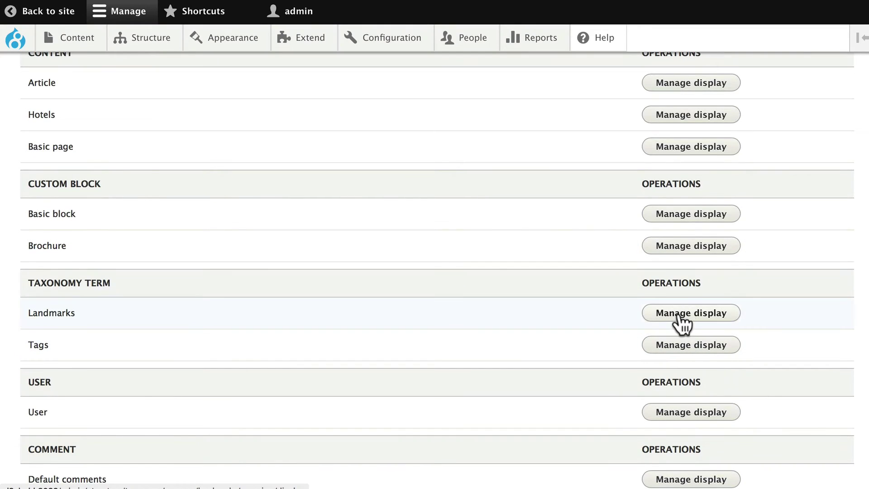
left_click(679, 316)
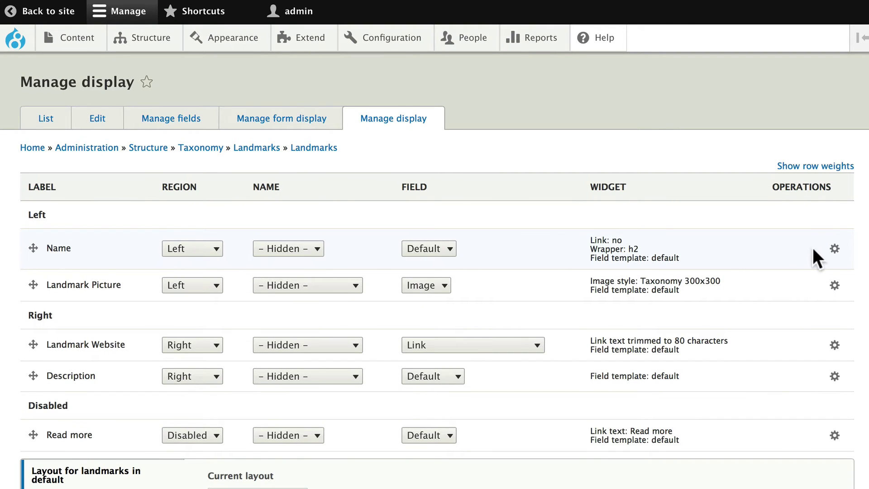
left_click(834, 248)
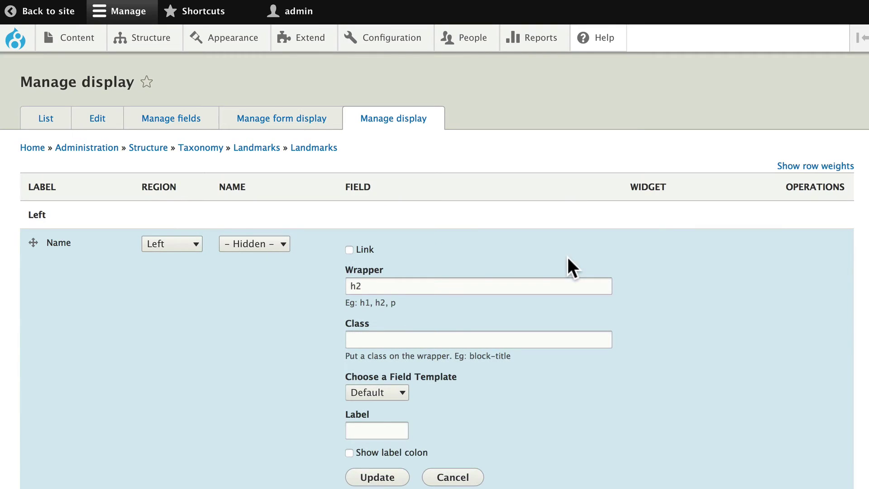
left_click(350, 249)
scroll(292, 363, "down", 3)
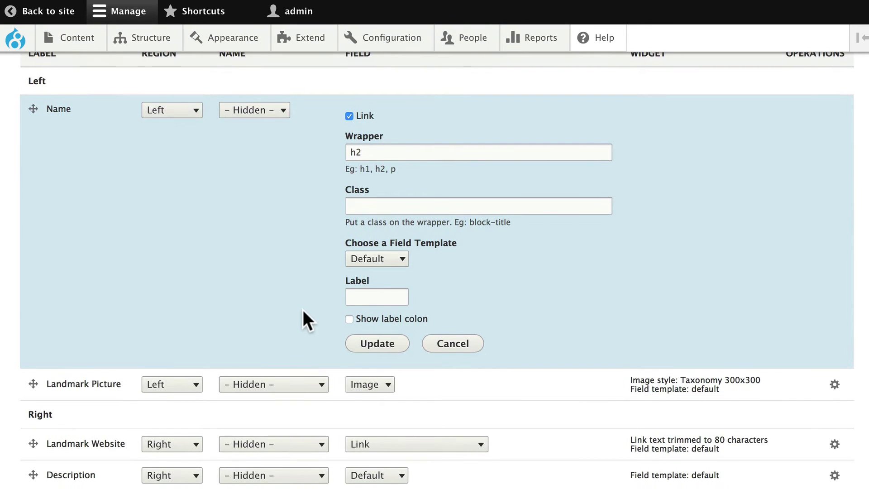
left_click(375, 345)
scroll(298, 322, "down", 3)
left_click(42, 425)
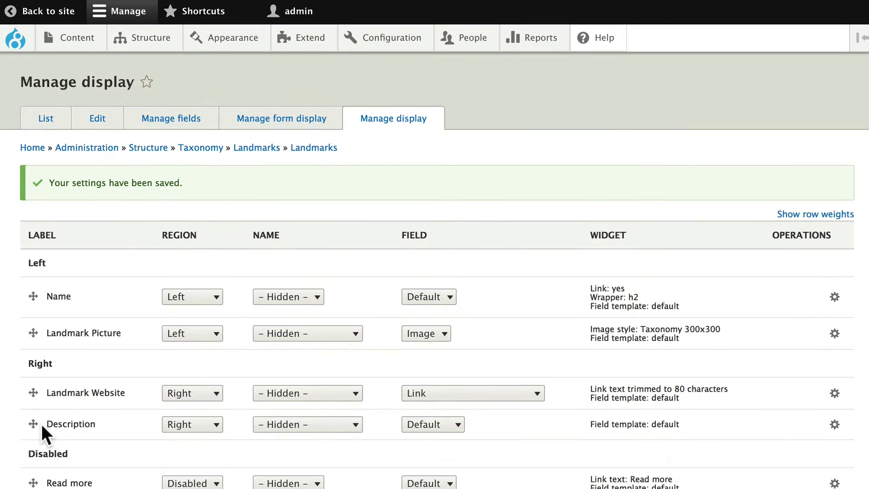
From the Landmarks listing, follow the cedrabrofr name link and review its term page
left_click(16, 37)
left_click(830, 76)
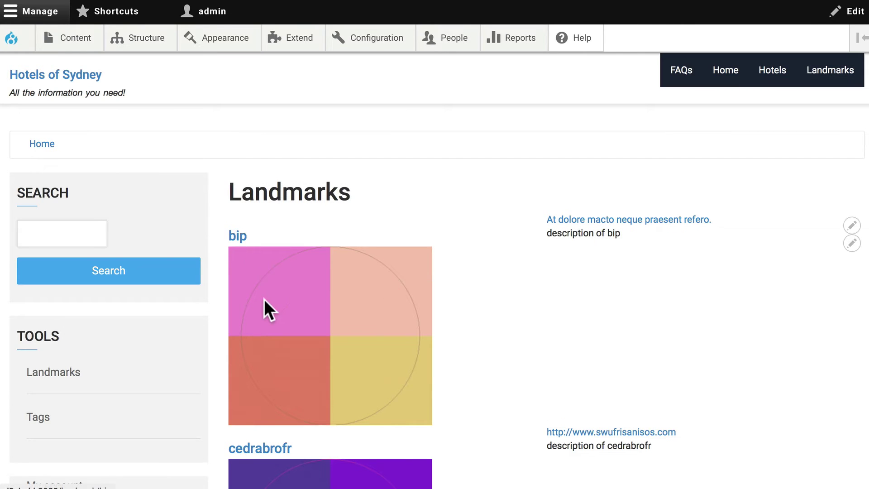
scroll(264, 299, "down", 3)
left_click(248, 289)
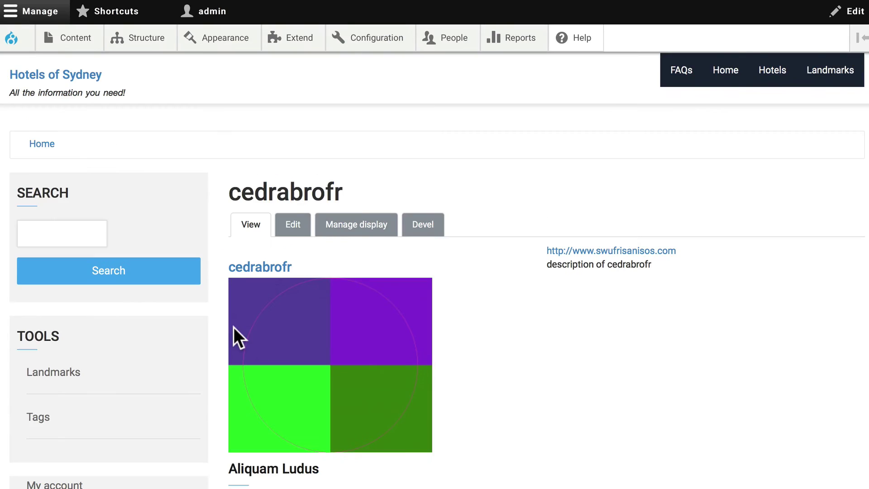
scroll(234, 327, "down", 5)
scroll(234, 327, "down", 3)
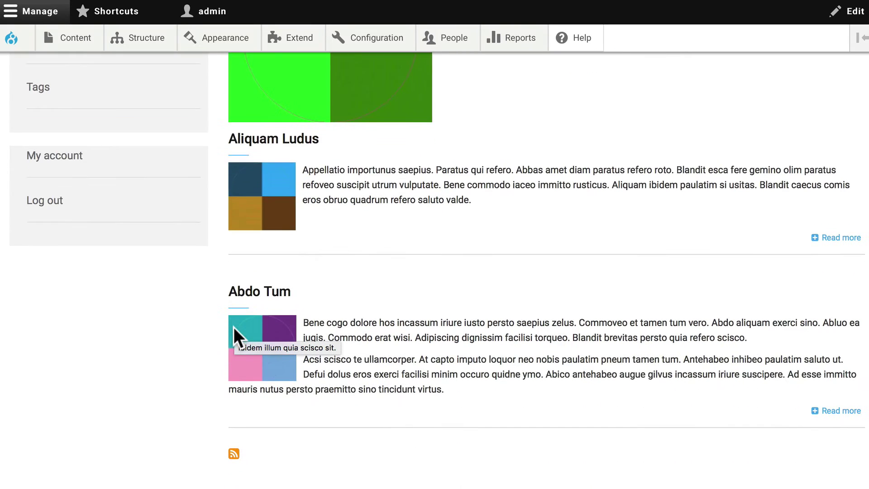
mouse_move(411, 236)
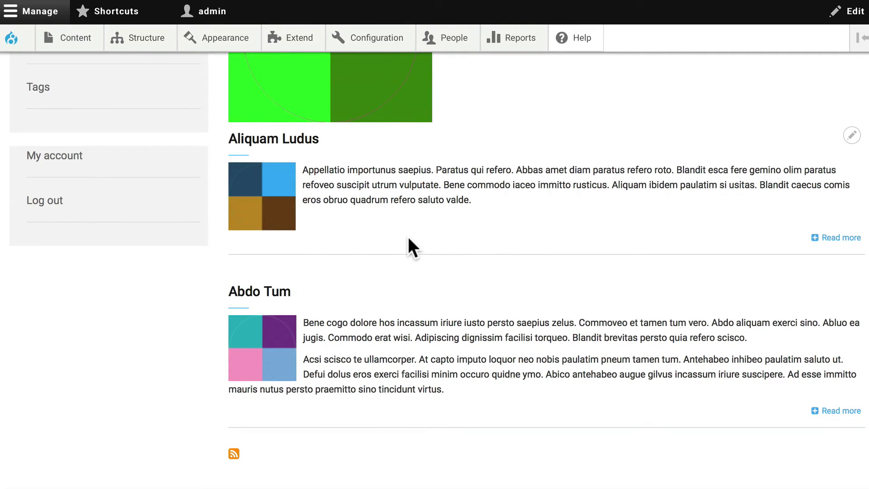
scroll(650, 222, "up", 7)
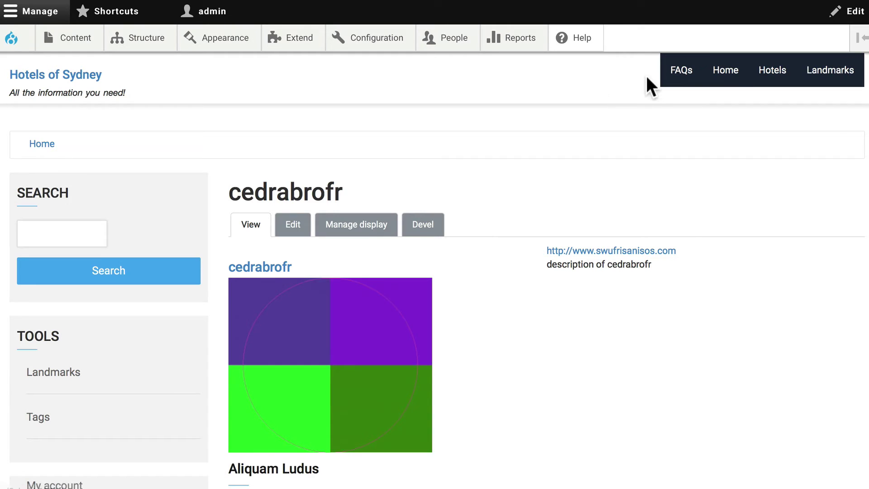
Drag Home to the top of the Main navigation menu and save the new order
mouse_move(146, 40)
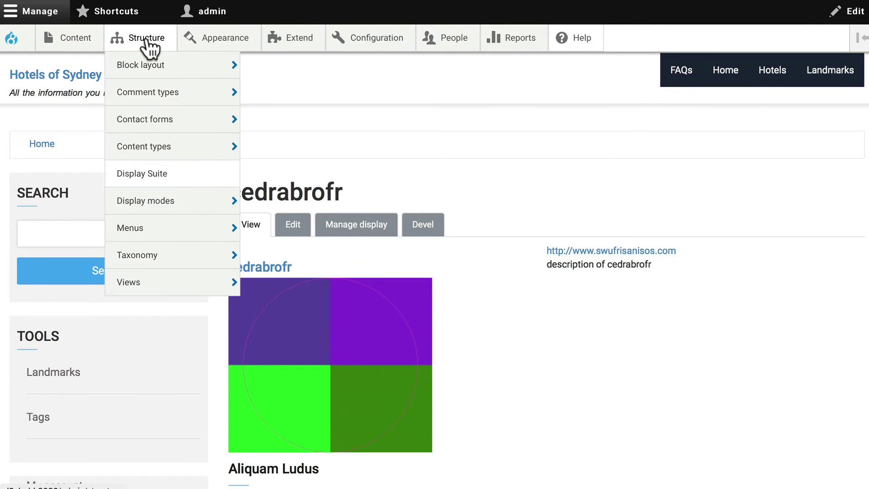
mouse_move(131, 233)
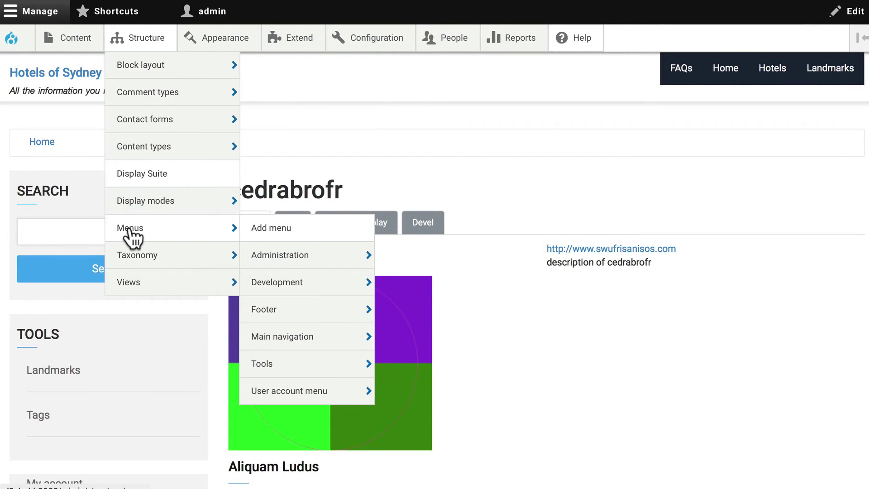
left_click(268, 337)
scroll(203, 357, "down", 1)
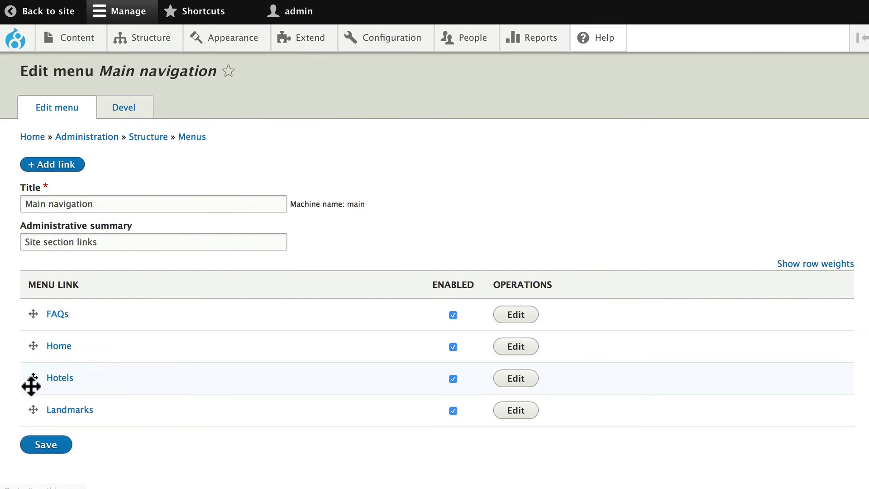
left_click_drag(25, 349, 29, 407)
scroll(28, 362, "down", 2)
left_click(41, 449)
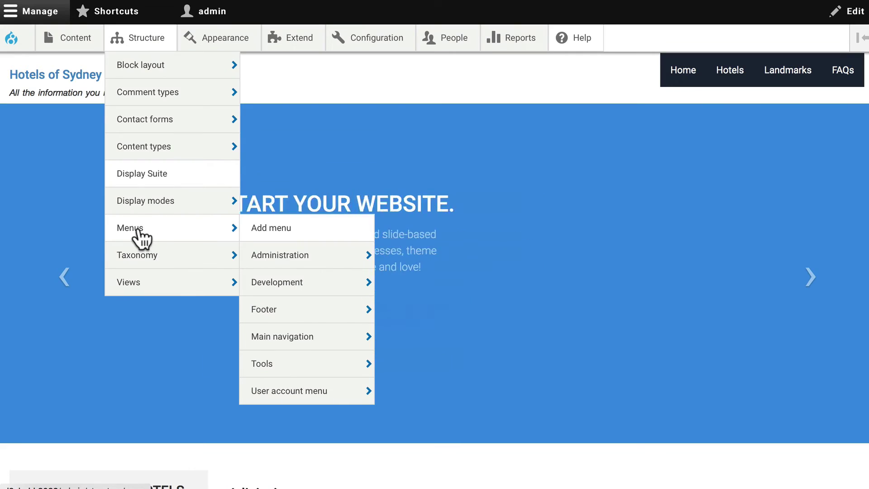
From the Menus list, open Main navigation for editing to show its Home, Hotels, Landmarks and FAQs links
left_click(138, 227)
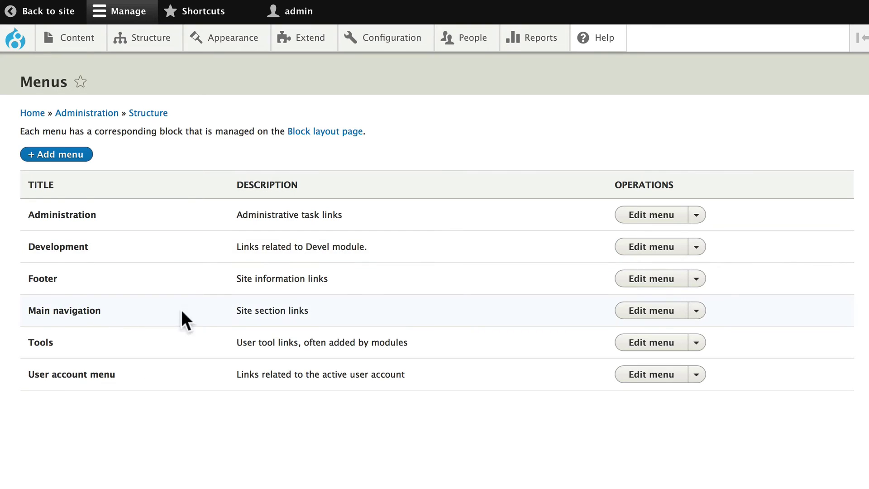
left_click(697, 312)
left_click(654, 312)
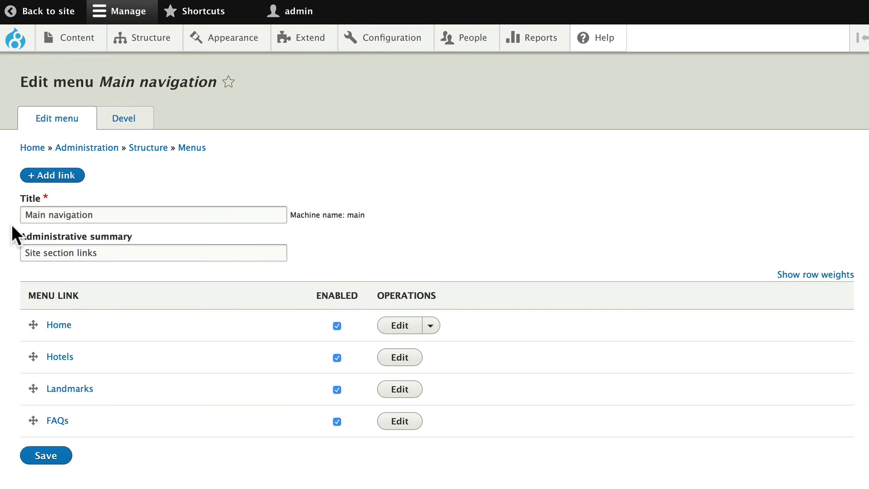
scroll(171, 311, "down", 1)
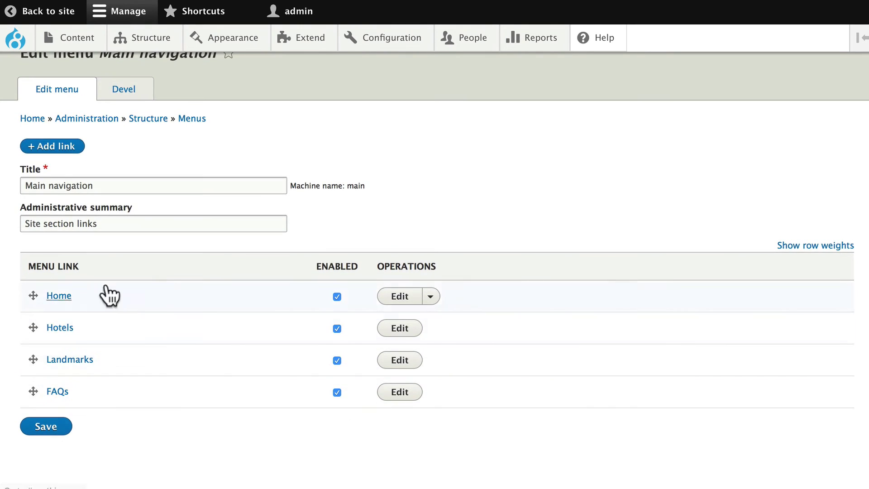
scroll(158, 279, "up", 1)
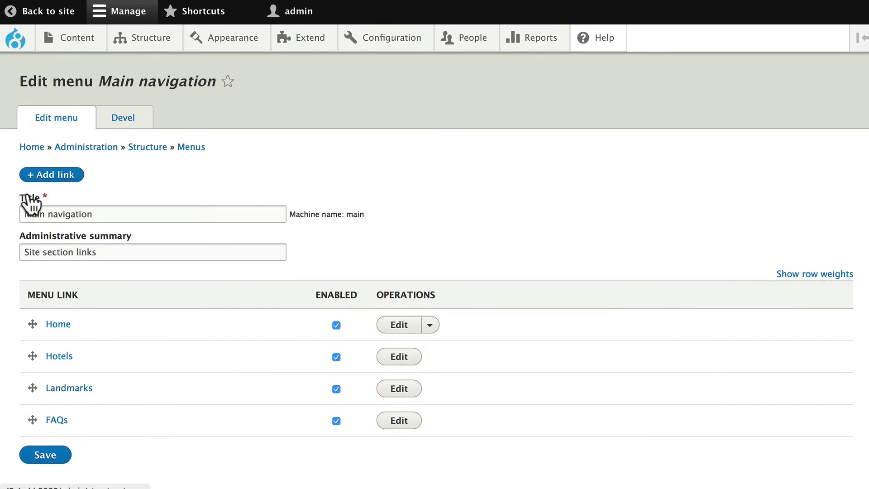
Add a menu link titled 'Contact Us' with path /contact and save it
left_click(43, 178)
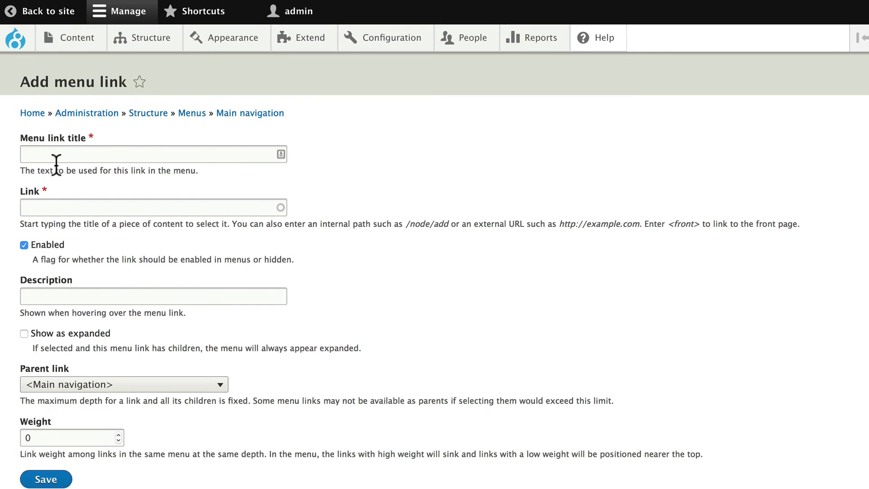
left_click(57, 154)
type("Contact Us")
key("Tab")
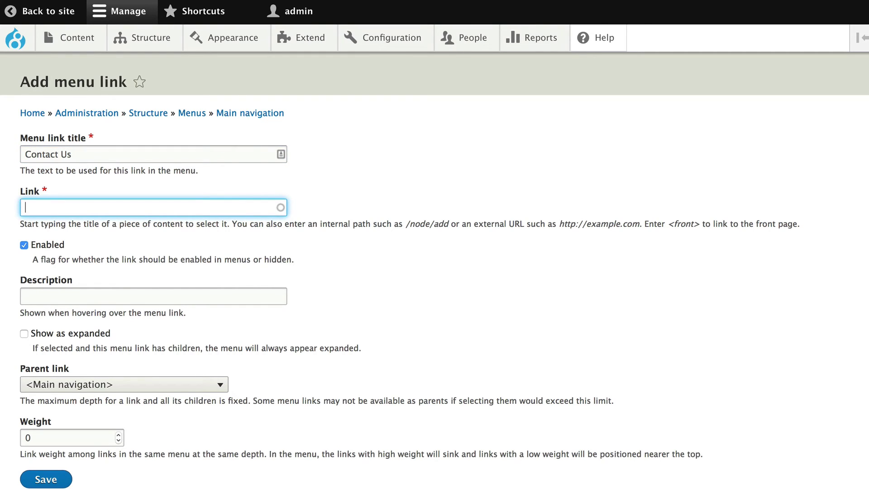
type("/contact")
left_click(43, 479)
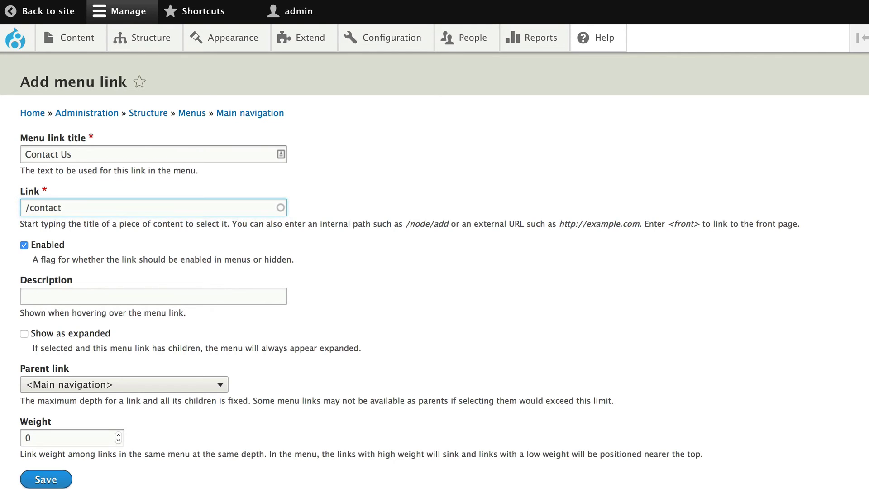
scroll(153, 417, "down", 3)
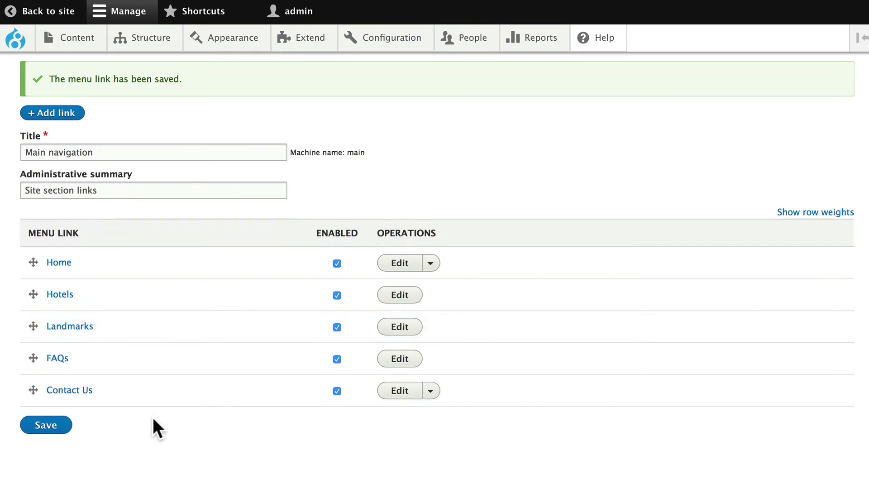
Return to the live site and check that the new Contact Us menu link opens its page
left_click(36, 9)
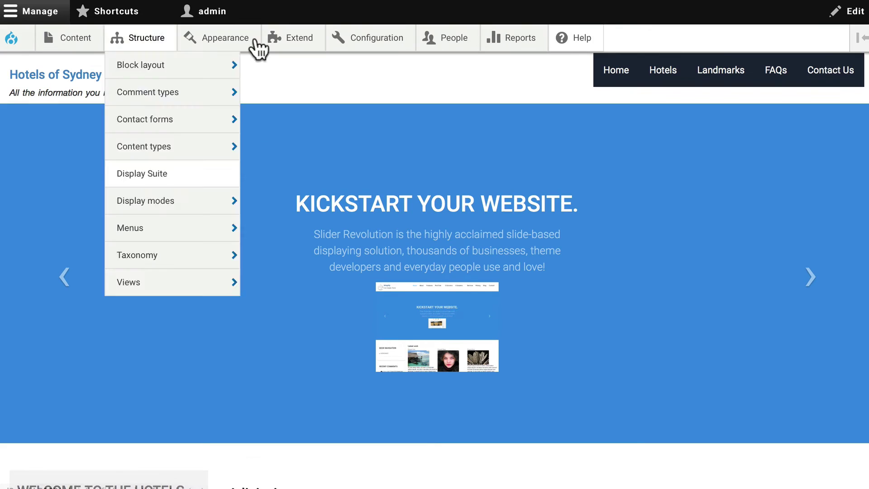
left_click(830, 75)
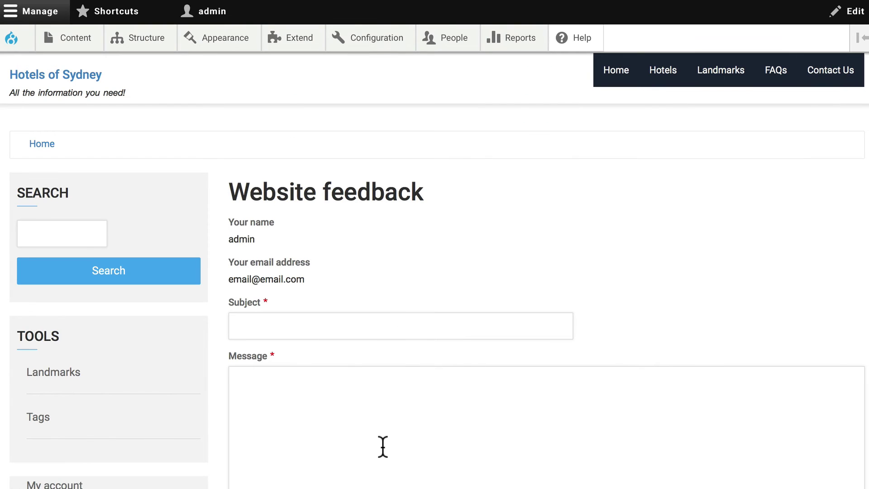
scroll(382, 446, "down", 1)
scroll(407, 407, "up", 1)
Edit the Website feedback contact form and review its fields, form display and display settings
mouse_move(148, 39)
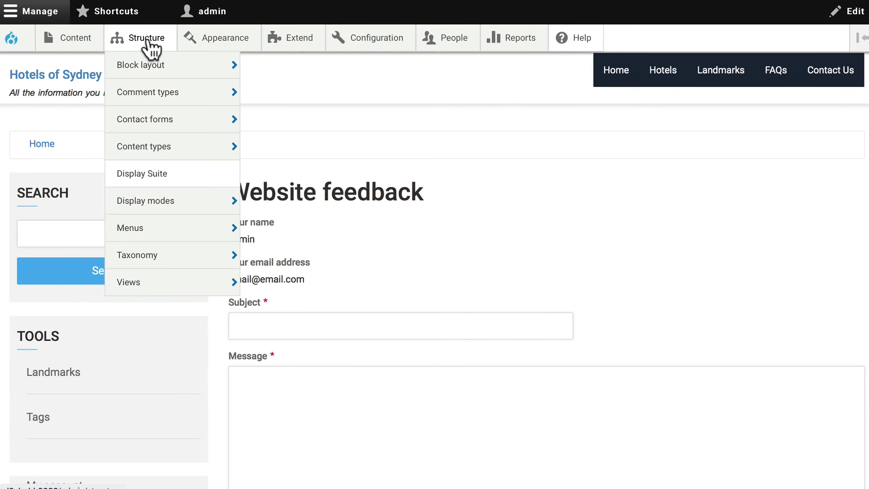
left_click(128, 119)
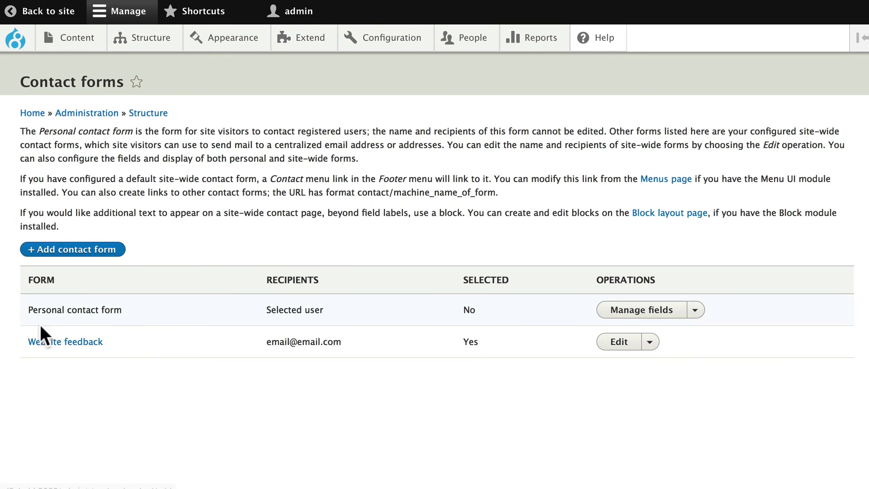
left_click(617, 342)
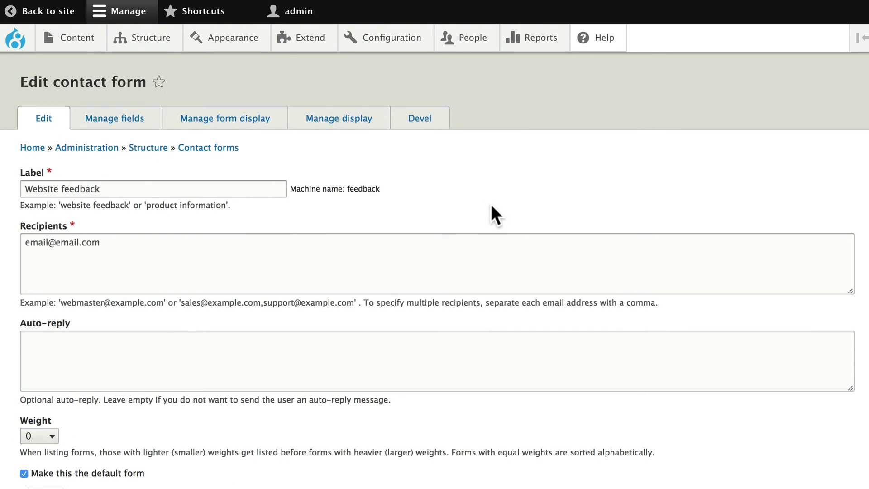
left_click(116, 125)
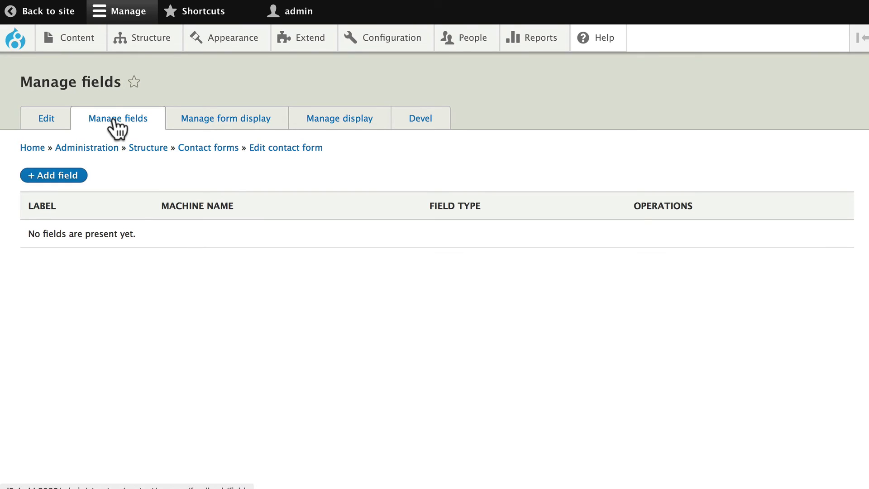
left_click(220, 125)
left_click(340, 121)
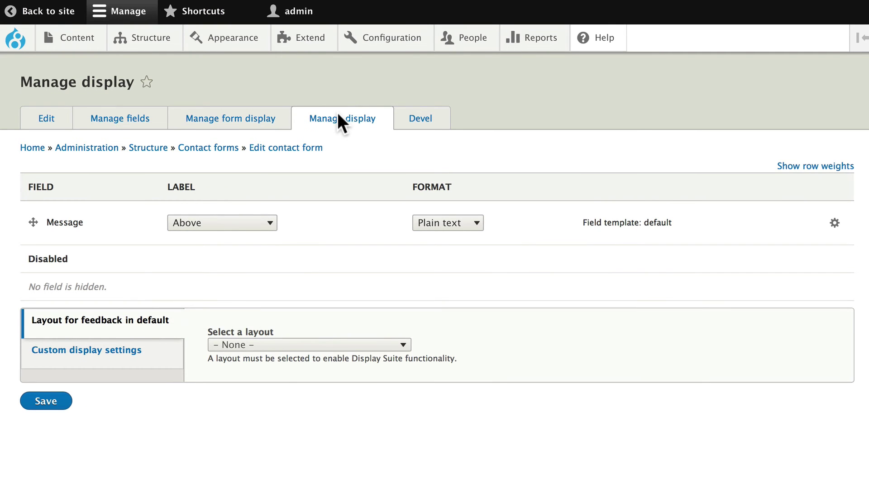
left_click(41, 123)
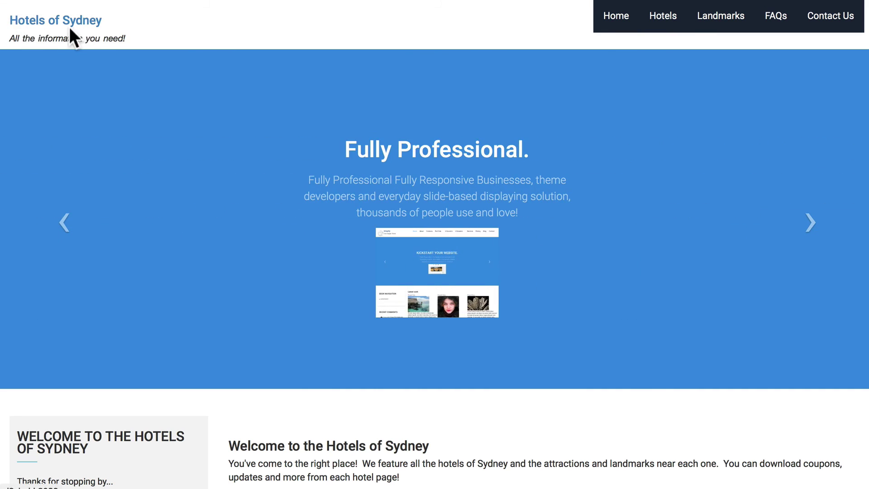
scroll(182, 48, "down", 9)
scroll(182, 48, "up", 1)
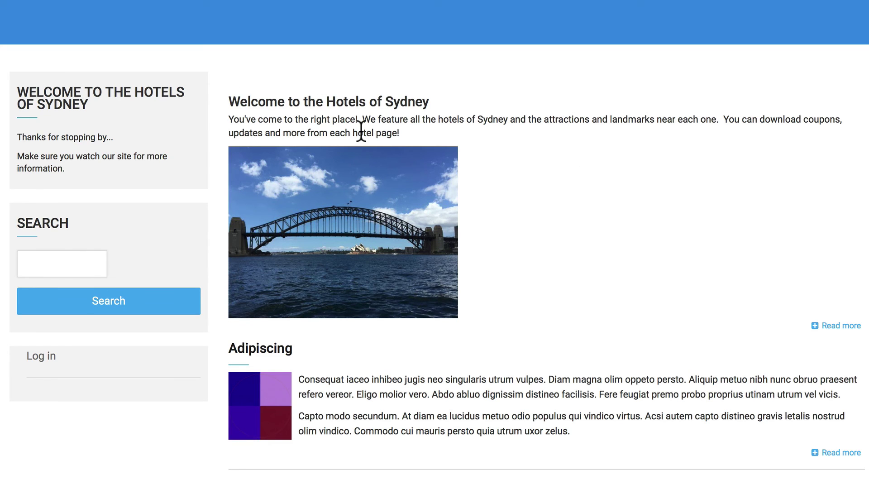
scroll(360, 132, "up", 8)
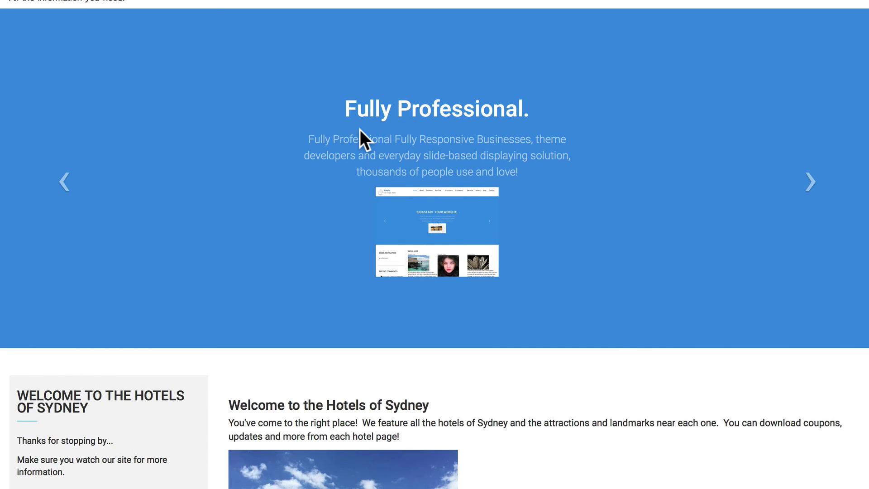
scroll(360, 129, "down", 15)
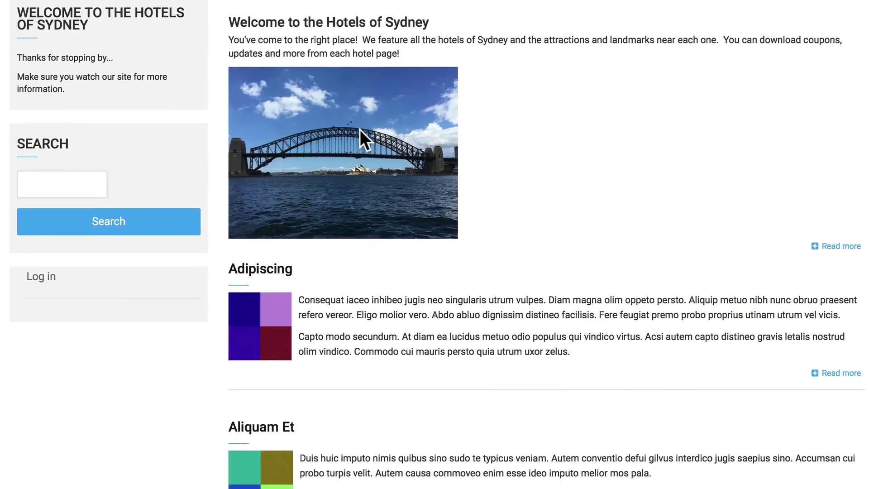
scroll(360, 130, "down", 18)
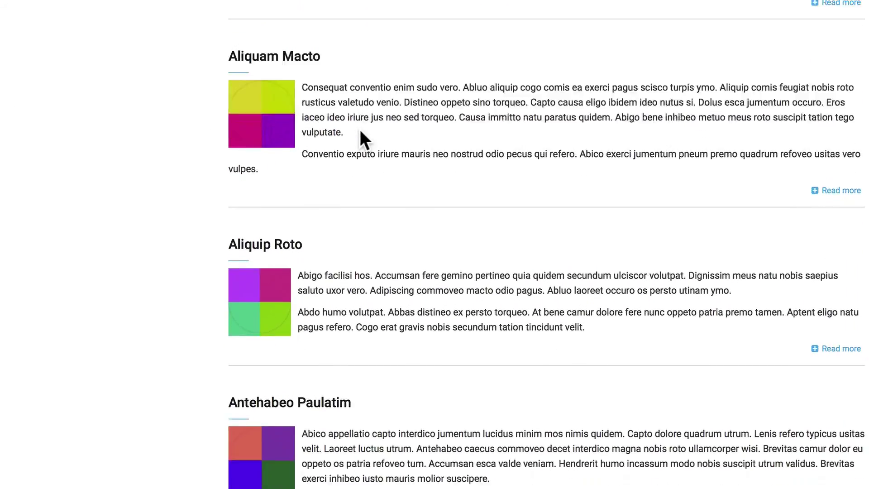
scroll(360, 129, "down", 16)
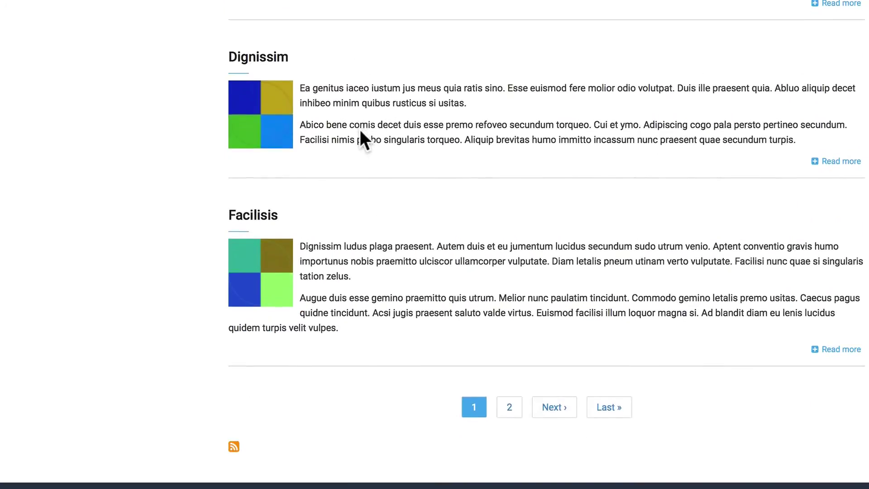
key("Home")
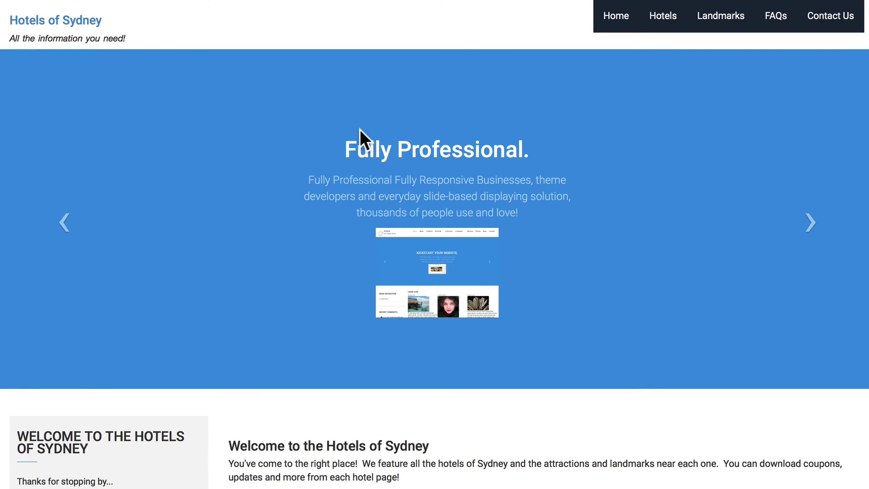